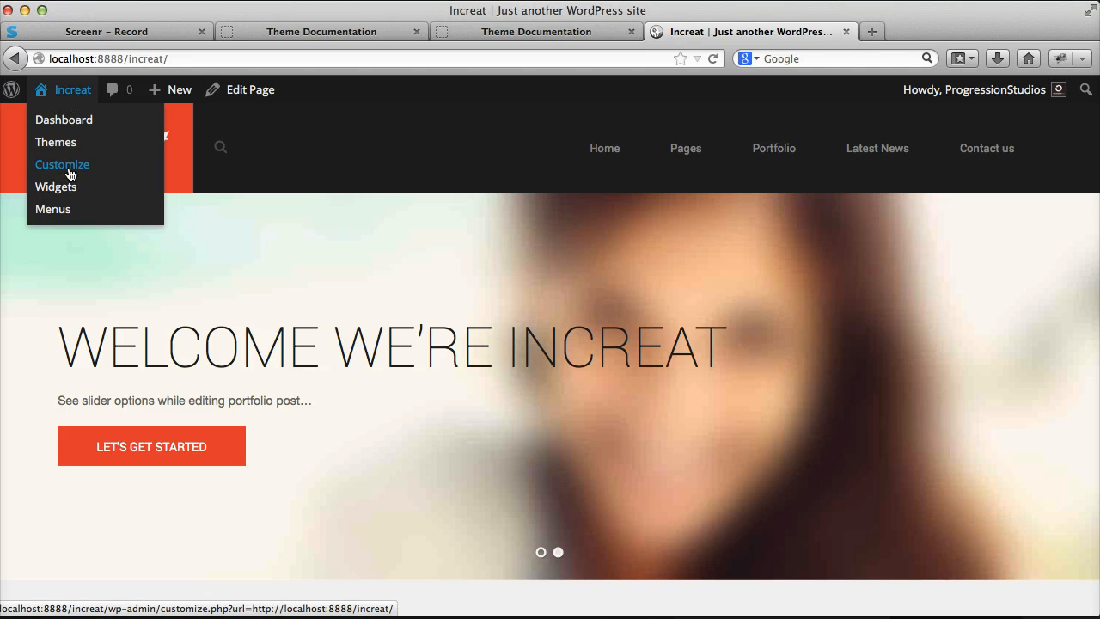
Open the theme customizer from the site's dashboard and expand Theme Settings to review its options
click(78, 91)
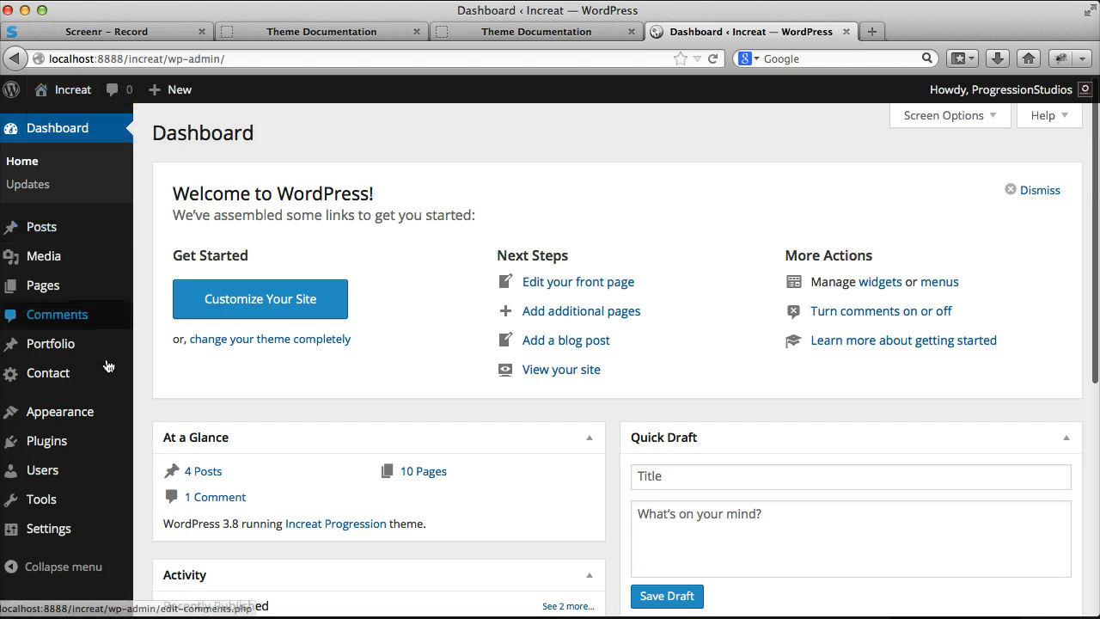
mouse_move(106, 425)
click(161, 440)
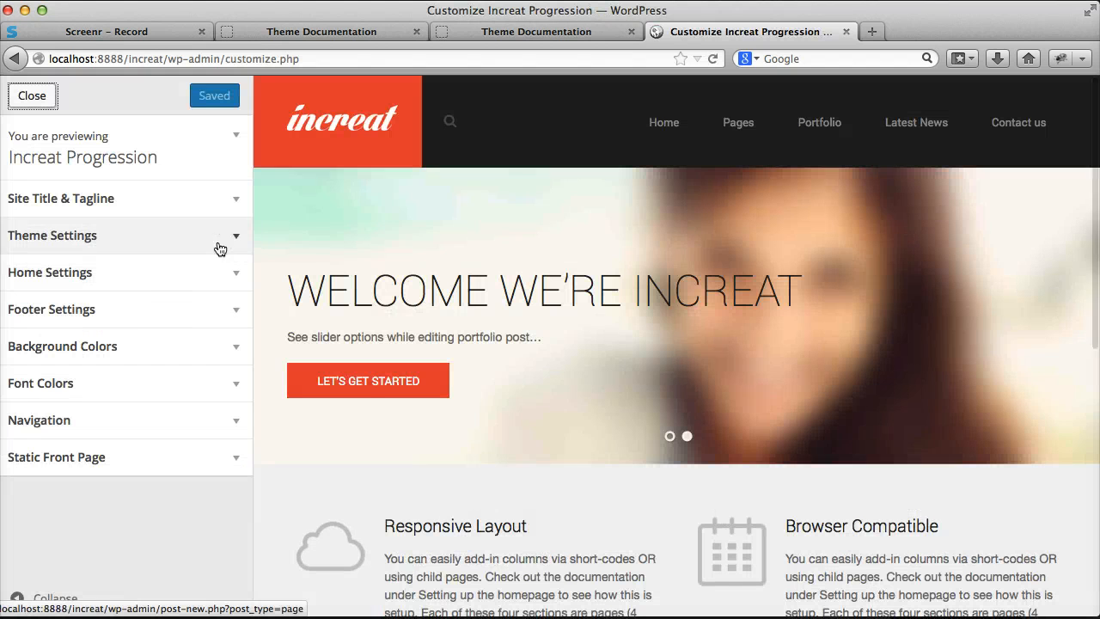
click(135, 248)
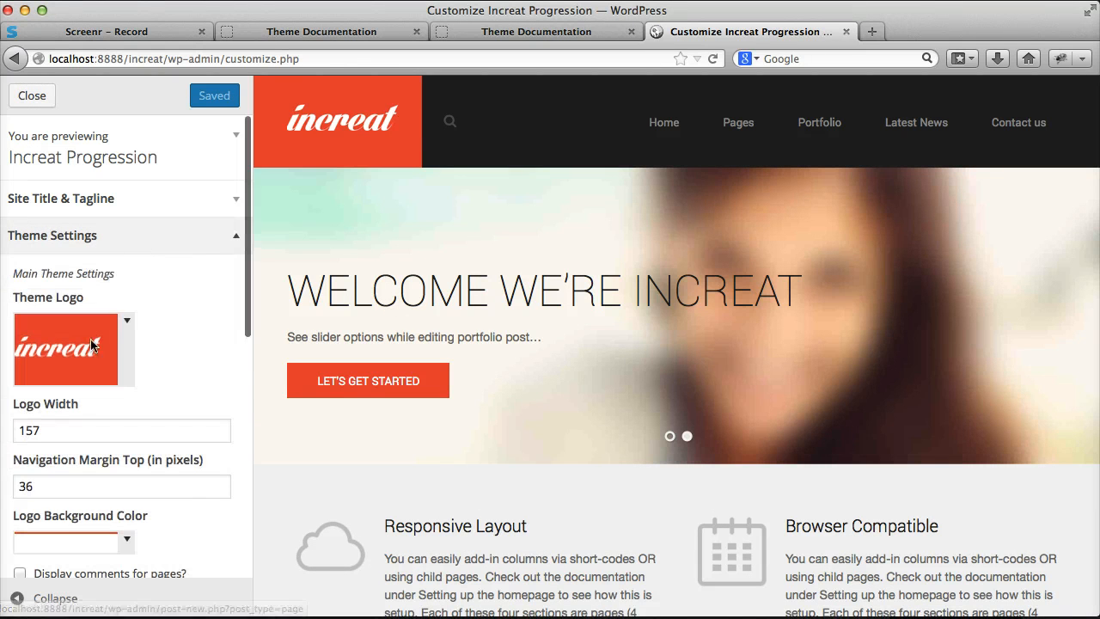
scroll(150, 322, down, 5)
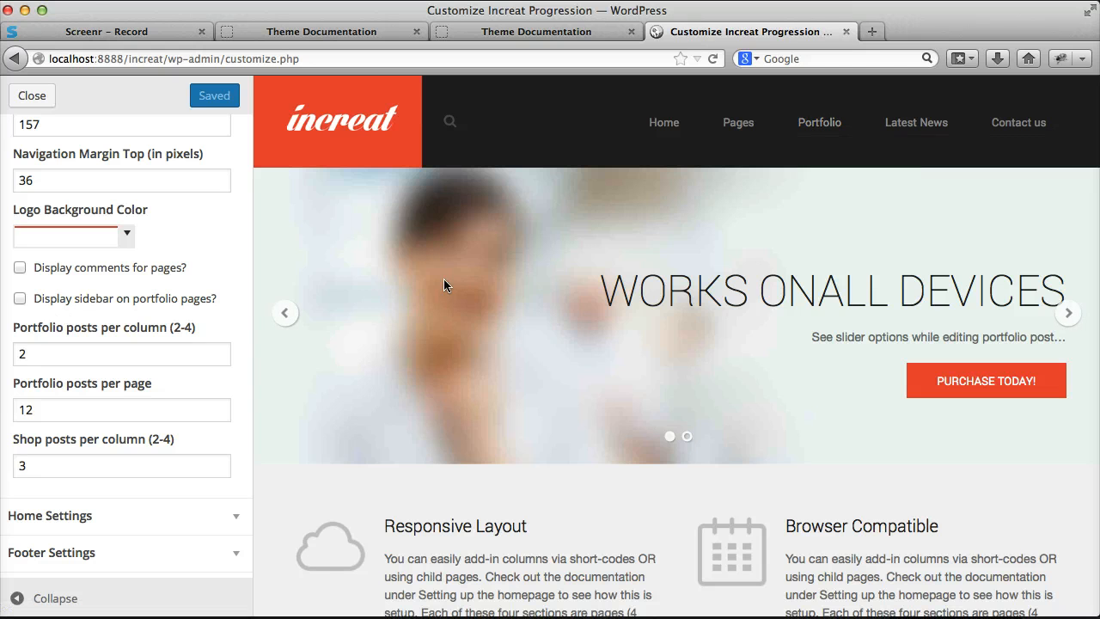
scroll(135, 324, down, 2)
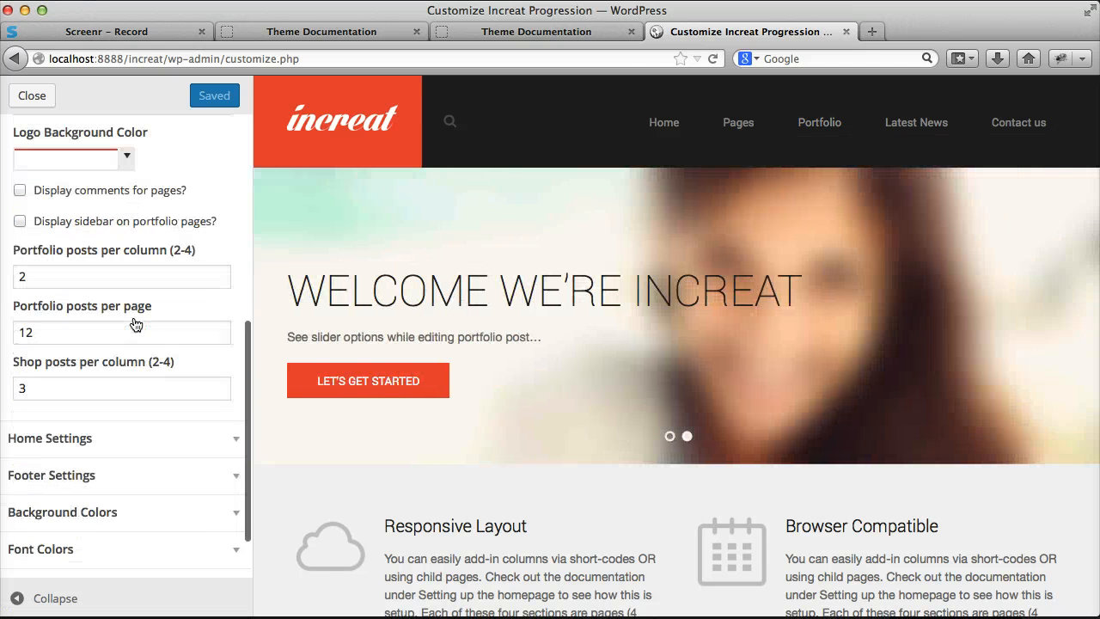
Open the Portfolio page in the customizer preview and examine its column layout
double_click(81, 272)
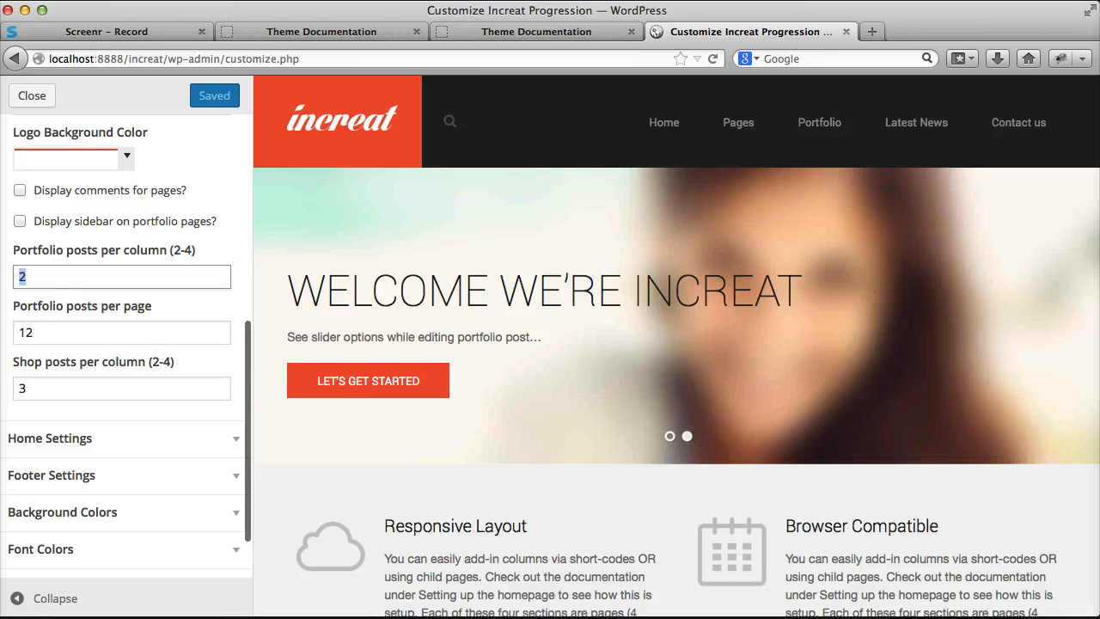
click(840, 125)
scroll(504, 294, down, 5)
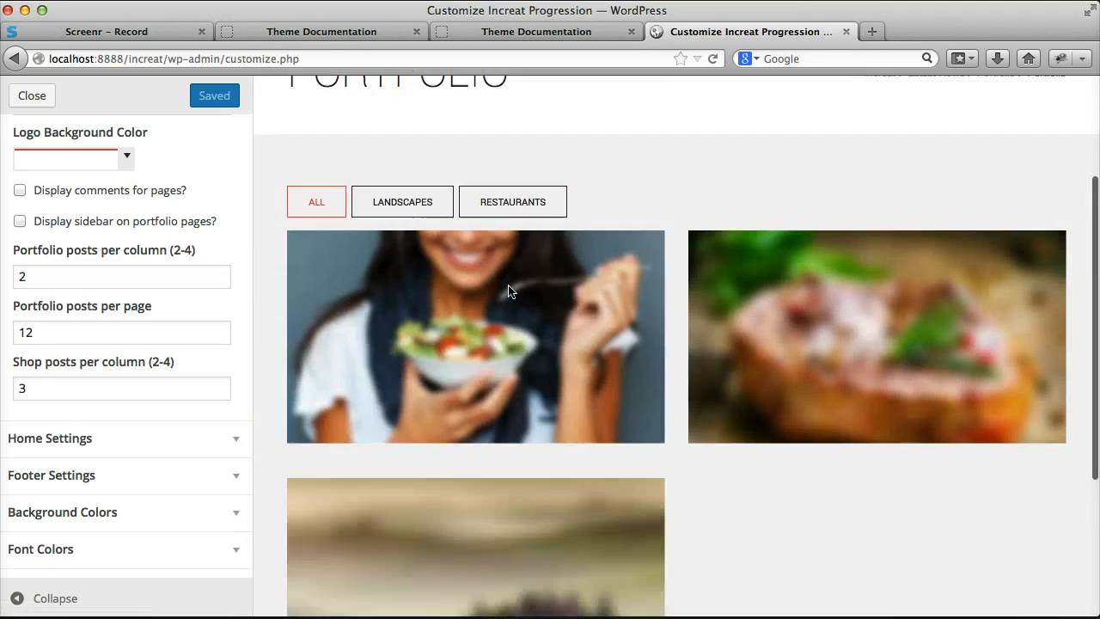
scroll(583, 416, up, 5)
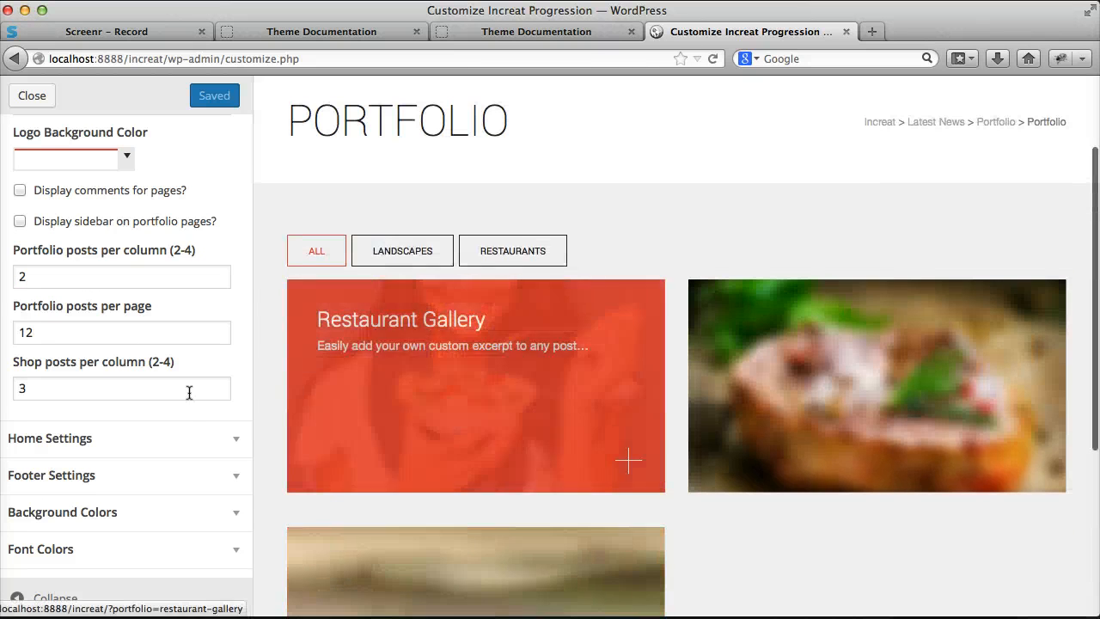
Try setting the portfolio posts per column to 3
scroll(130, 350, up, 1)
drag(32, 307, 17, 307)
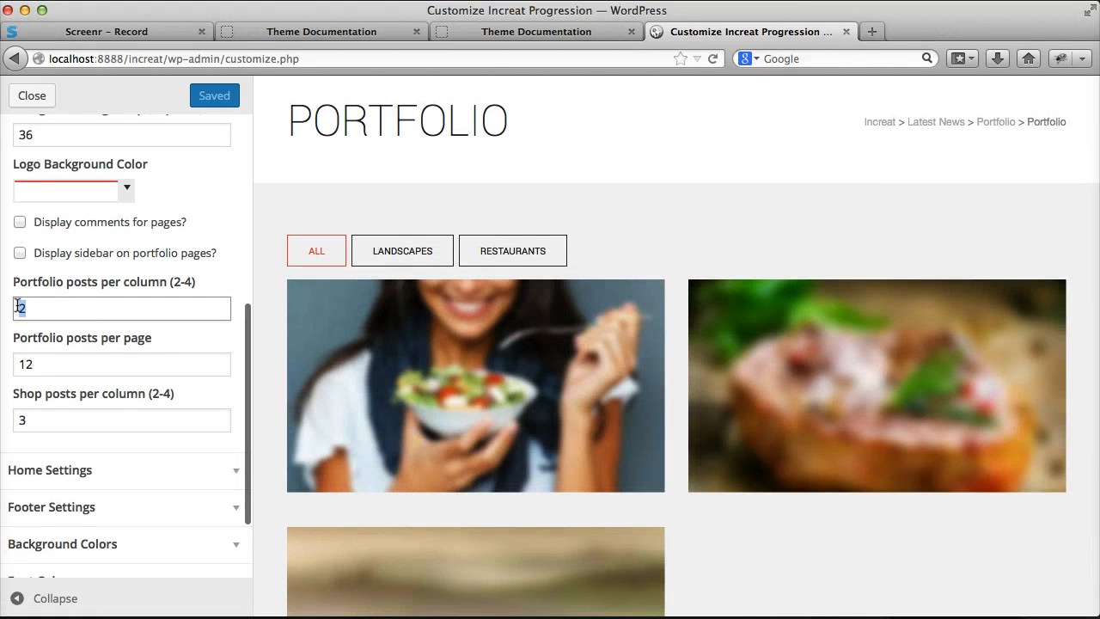
text(3)
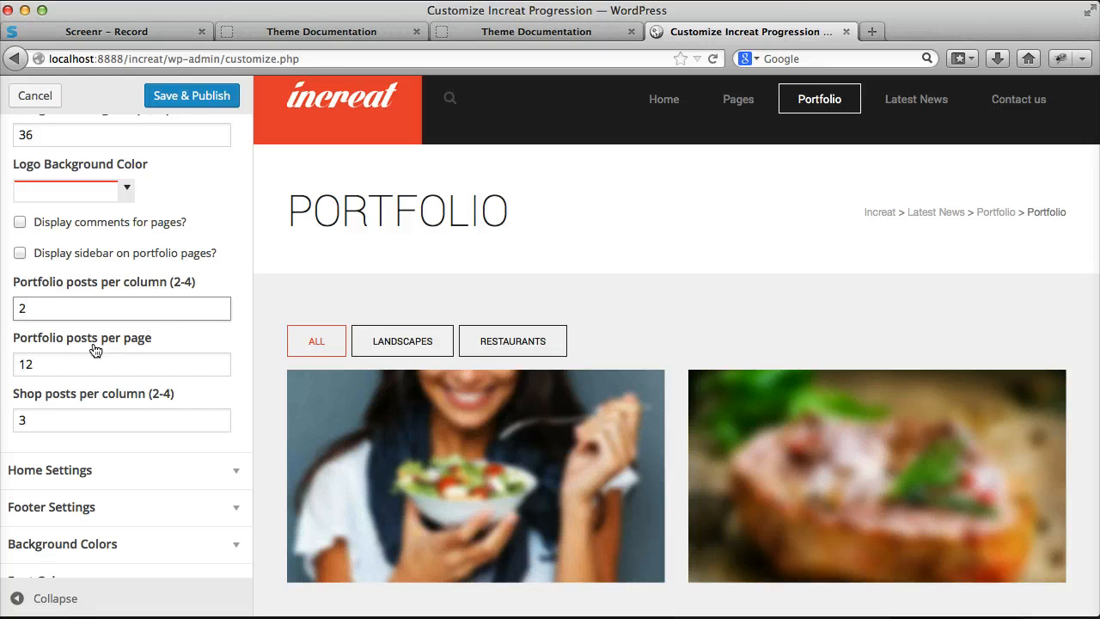
Set the portfolio posts per page to 1, check the Portfolio page preview and collapse Theme Settings
key(Tab)
text(1)
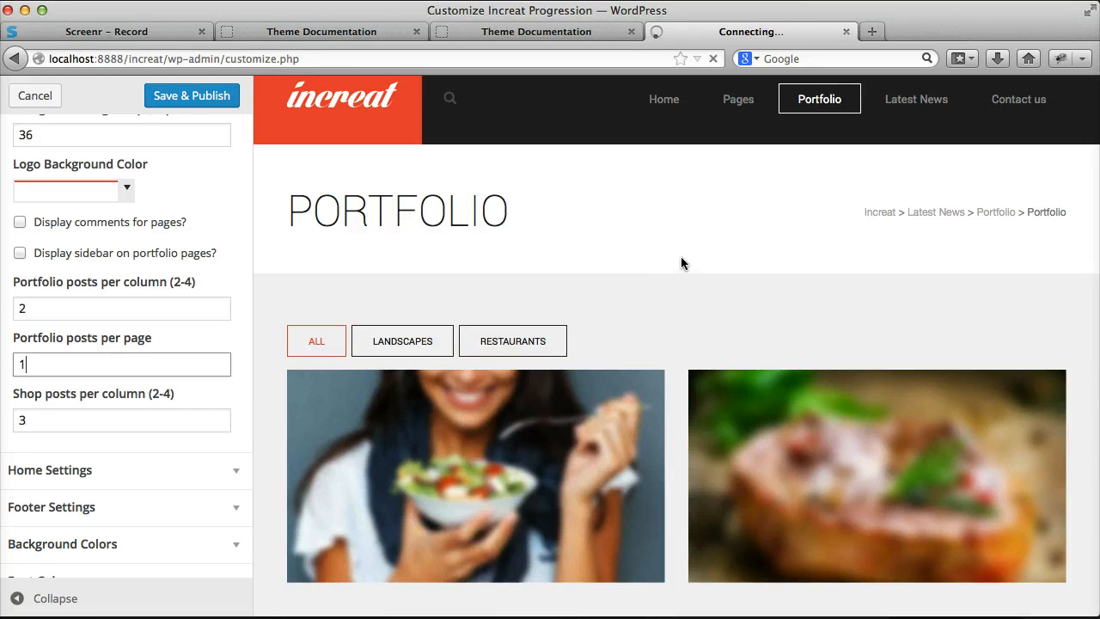
scroll(677, 256, down, 3)
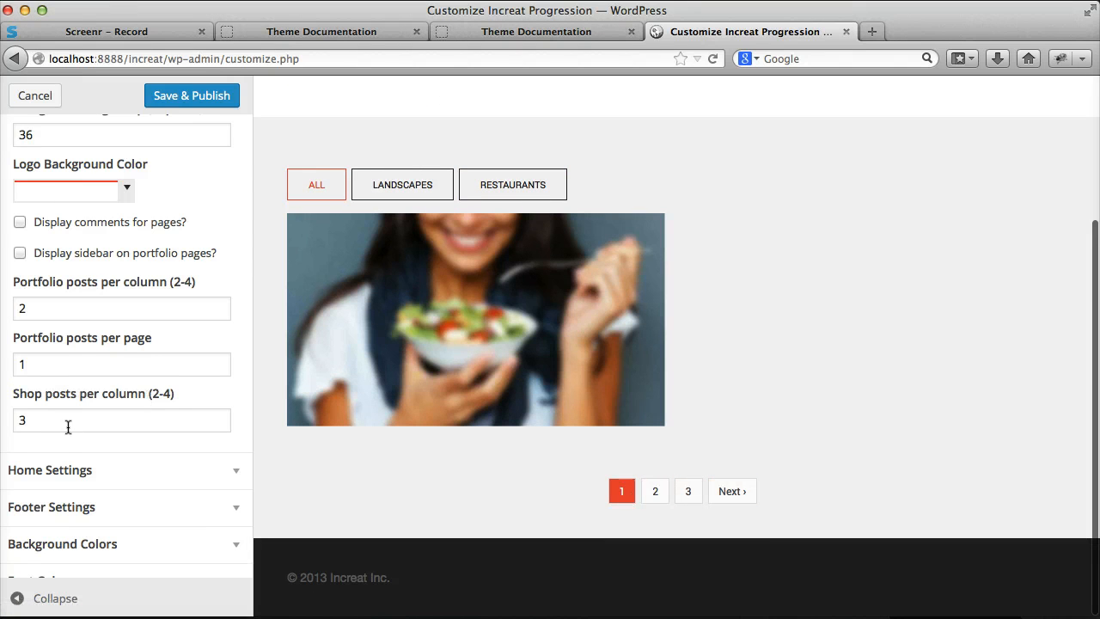
key(Tab)
scroll(58, 402, up, 8)
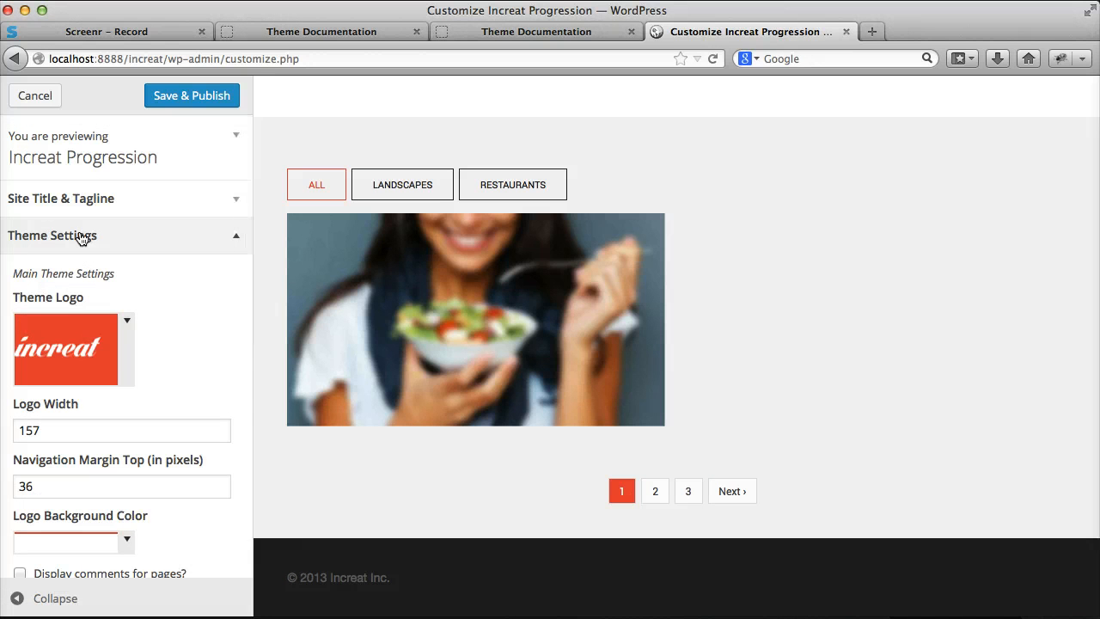
click(80, 237)
scroll(507, 296, up, 3)
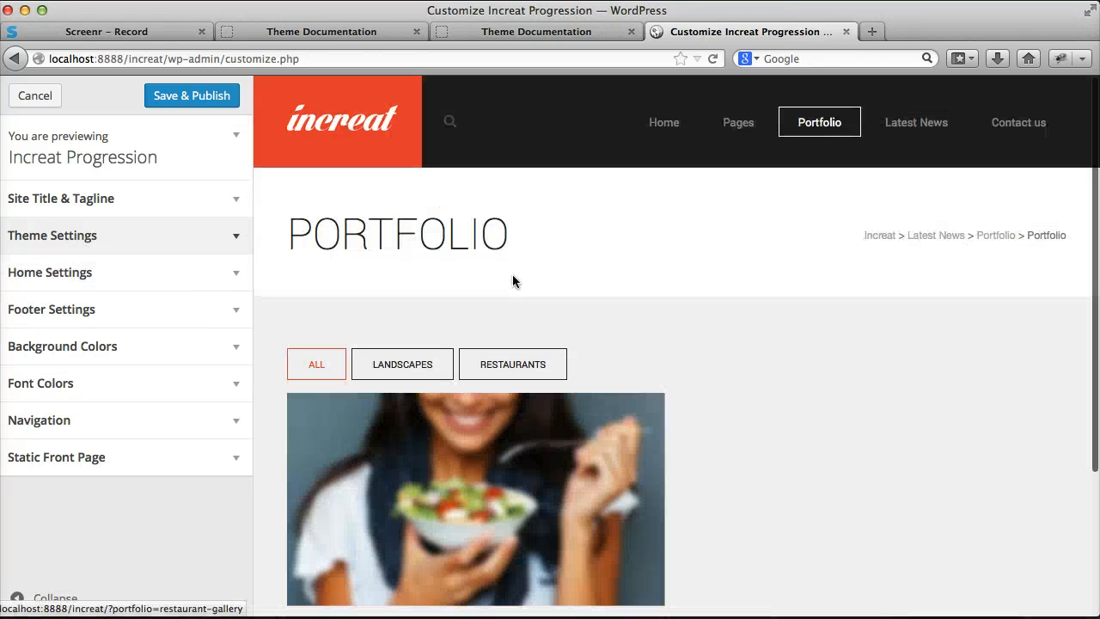
Examine the Home Settings for child post columns and slider options against the home page preview, and collapse the section
click(101, 273)
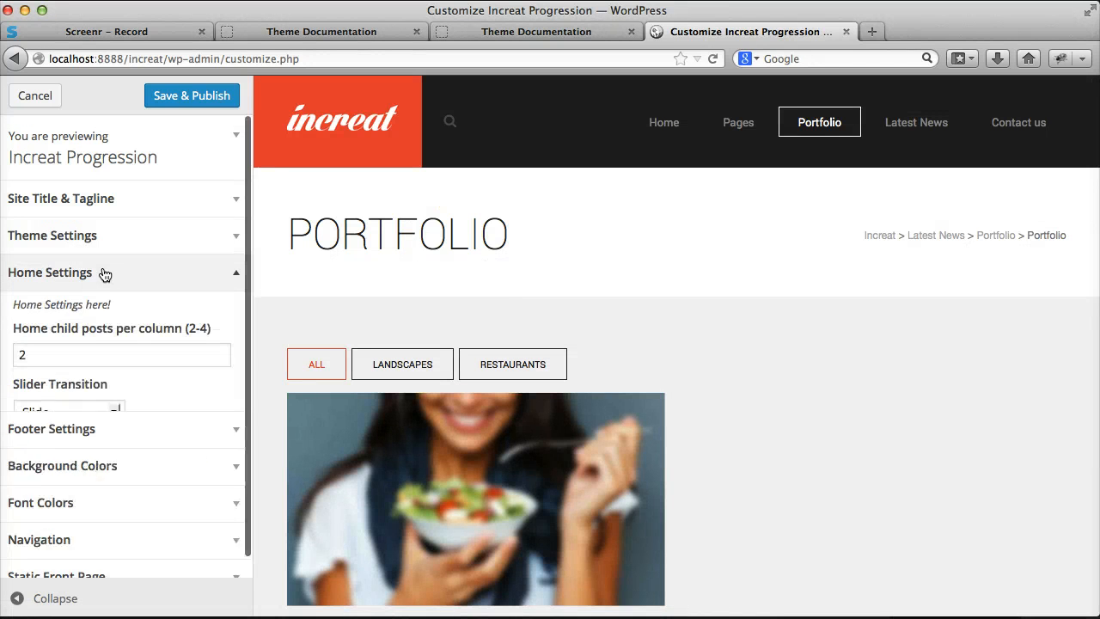
click(351, 131)
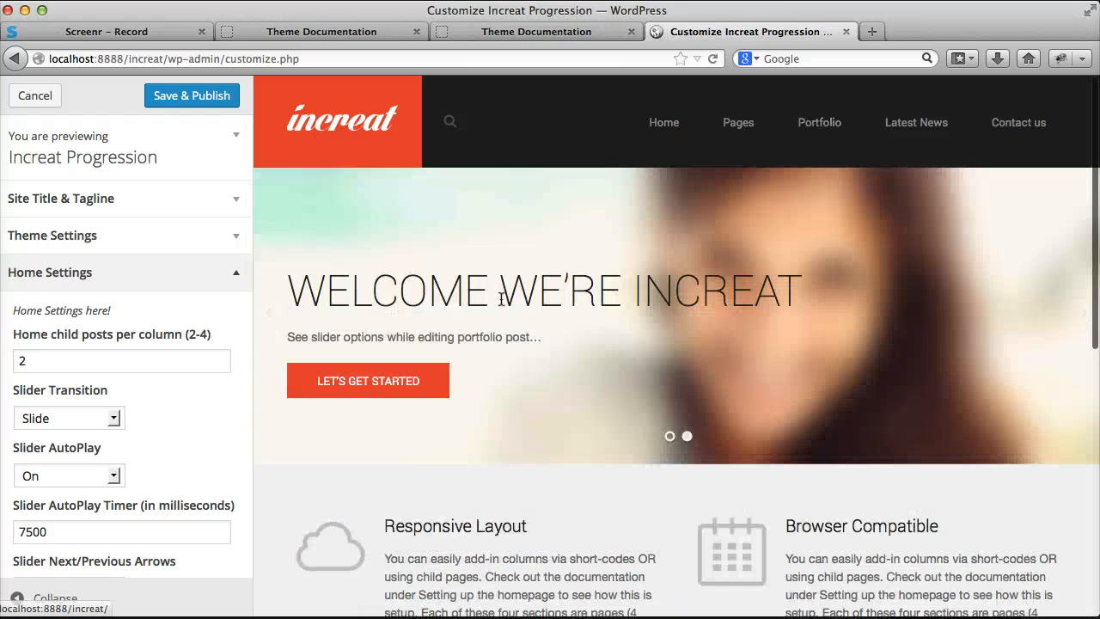
scroll(205, 348, down, 2)
scroll(590, 353, down, 3)
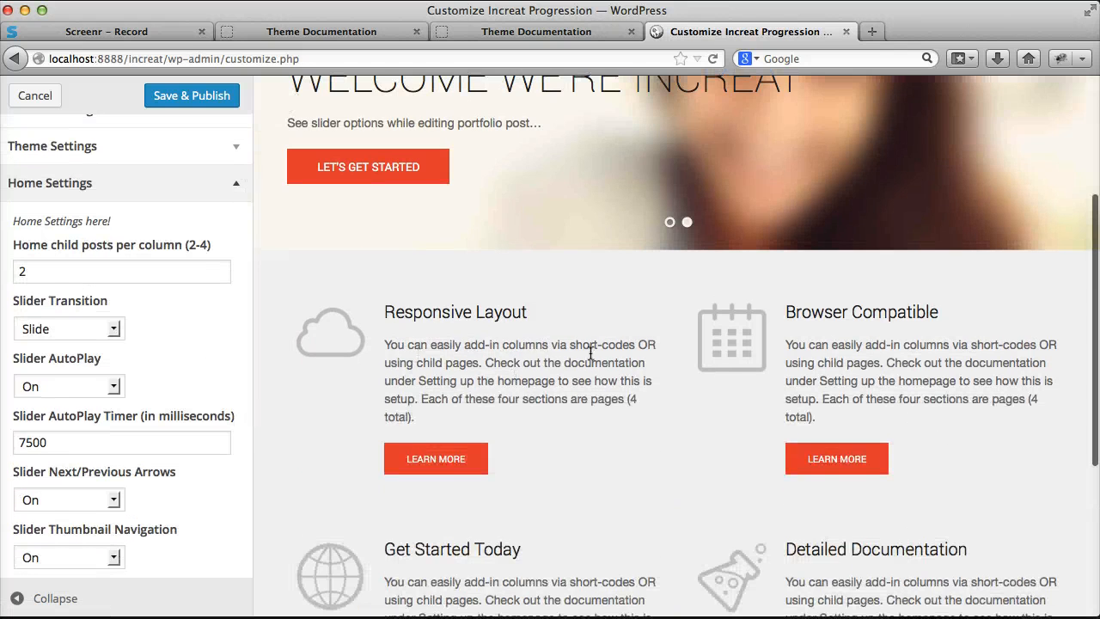
scroll(860, 378, down, 3)
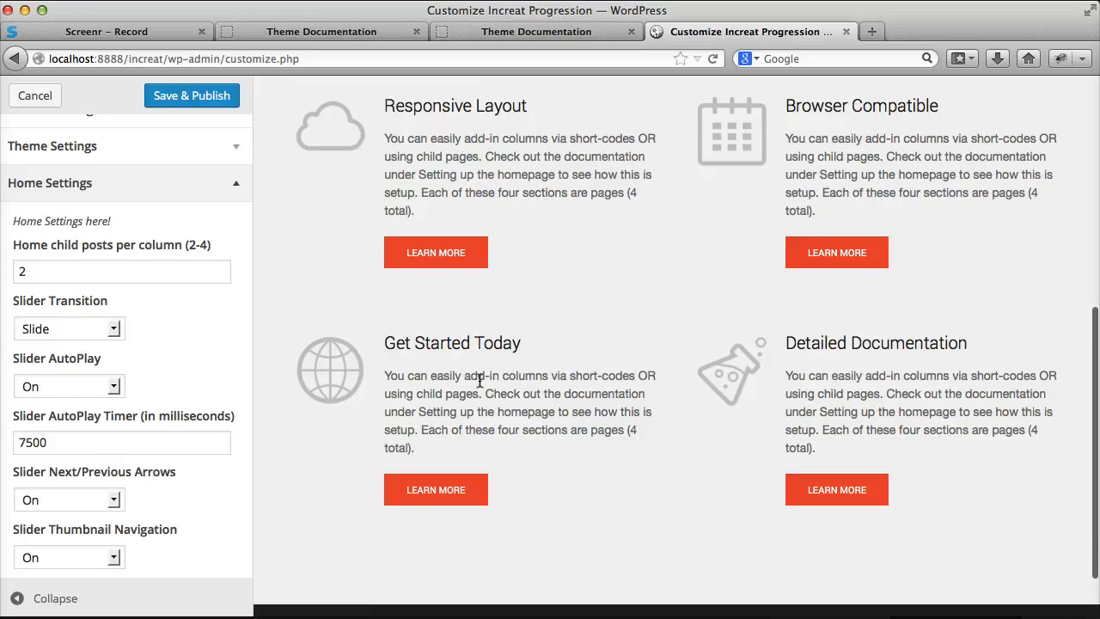
scroll(418, 312, up, 6)
scroll(123, 339, down, 3)
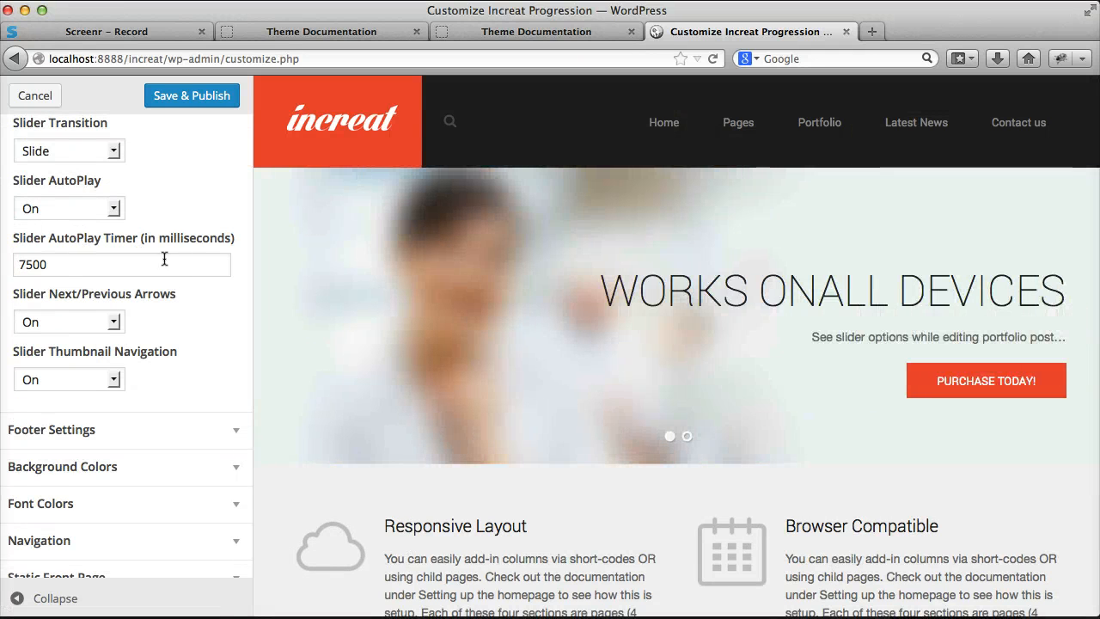
scroll(103, 292, up, 2)
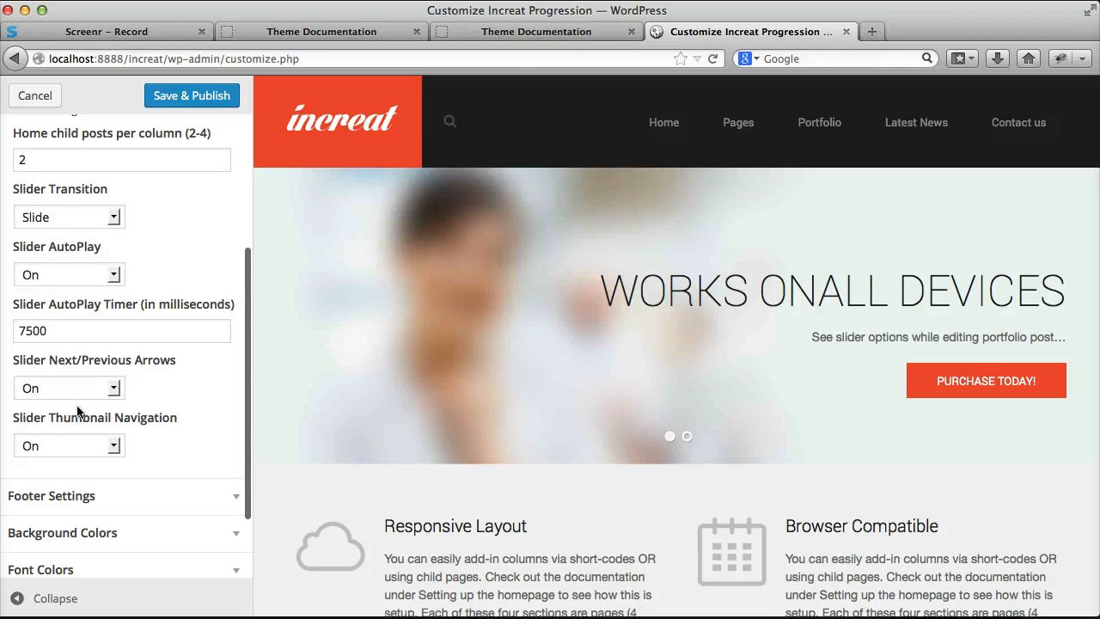
scroll(123, 286, up, 5)
click(107, 279)
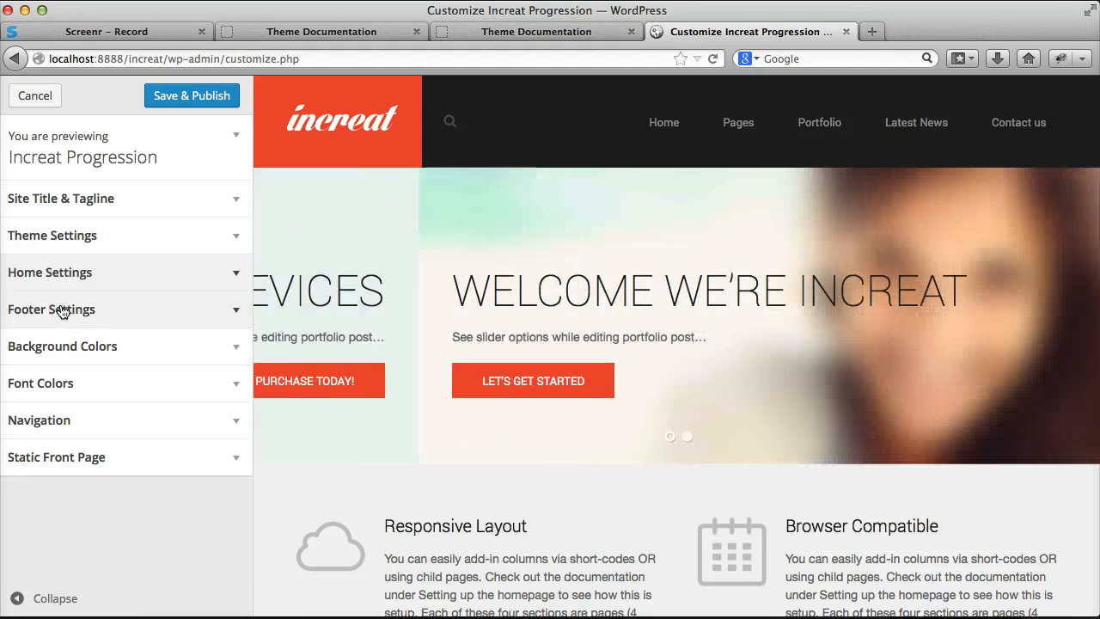
click(62, 311)
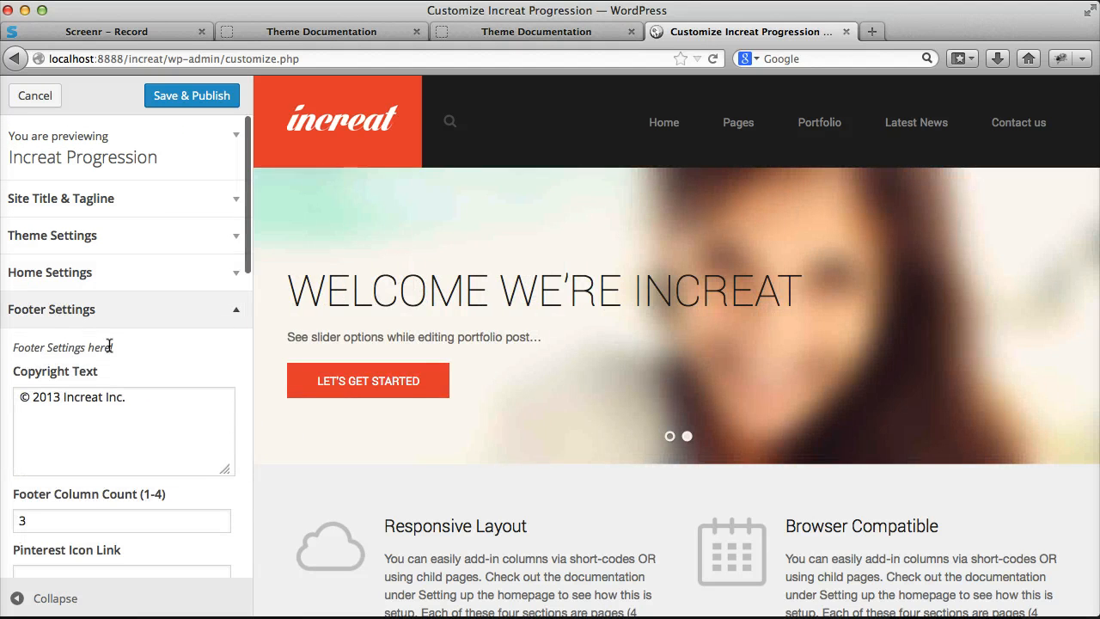
scroll(614, 351, down, 10)
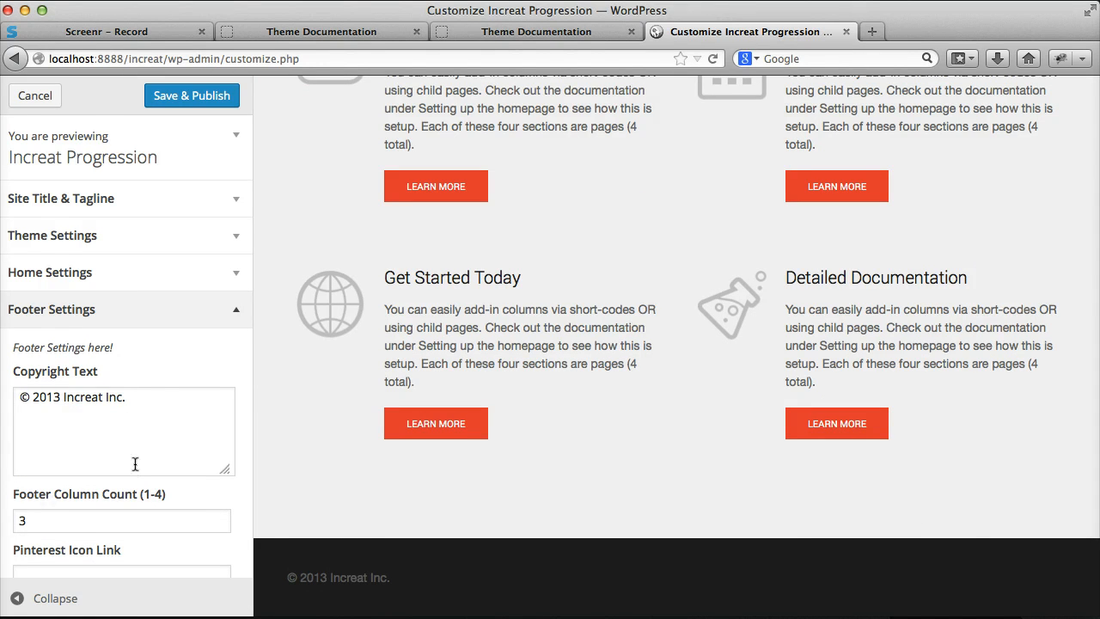
scroll(135, 464, down, 4)
click(103, 412)
text(ttp://pinterest.com)
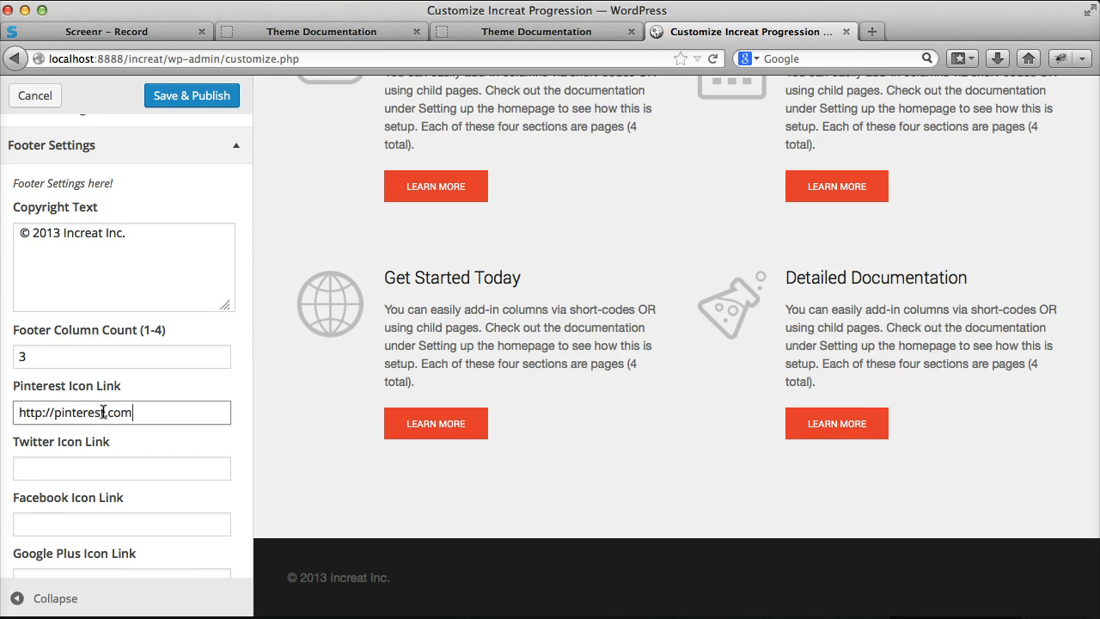
click(104, 468)
text(http://twitter.com)
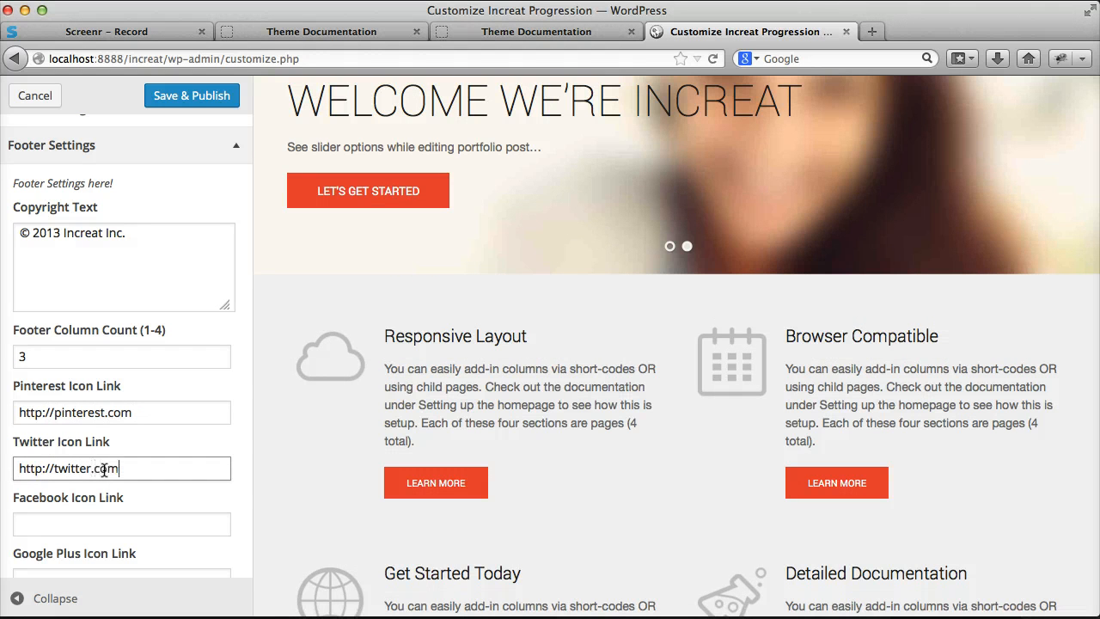
scroll(619, 359, down, 5)
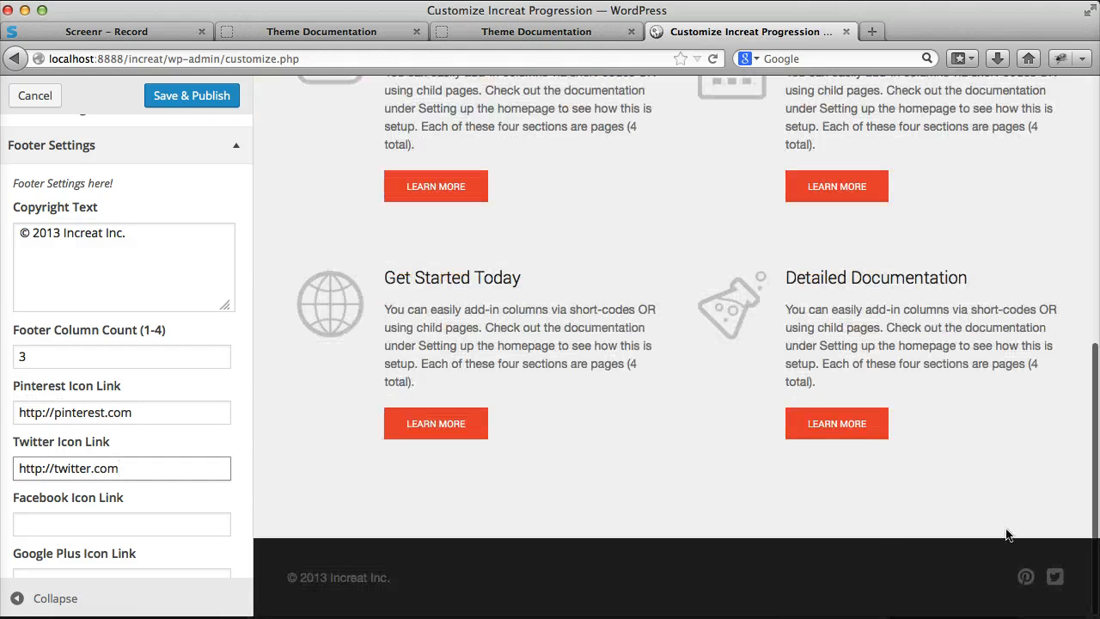
Review the remaining social icon link fields in Footer Settings and collapse the section
scroll(53, 438, down, 10)
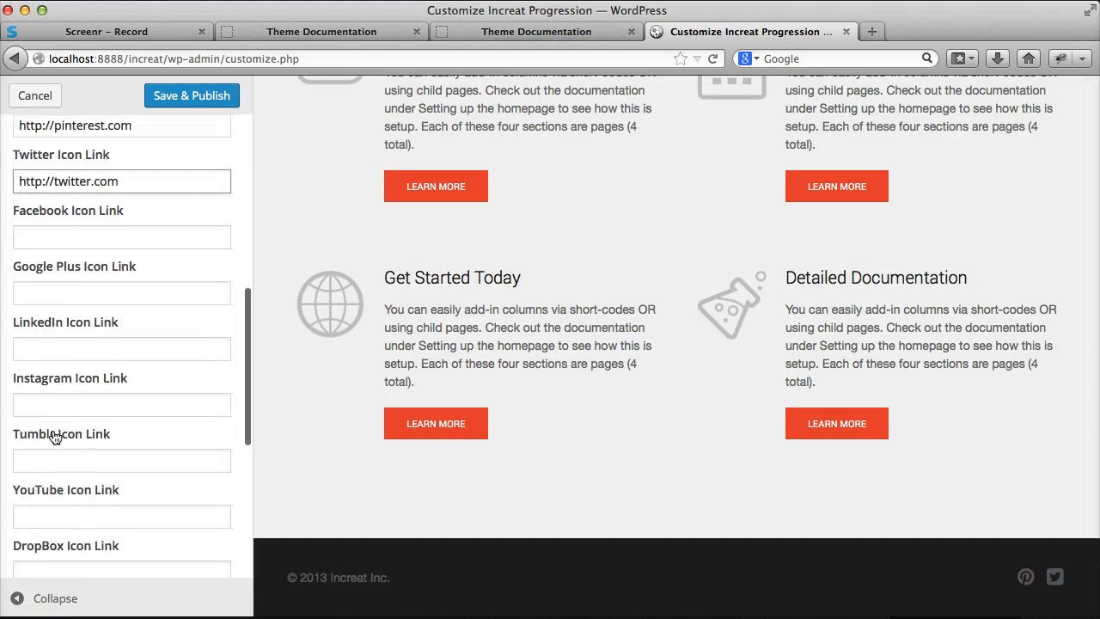
scroll(57, 425, up, 10)
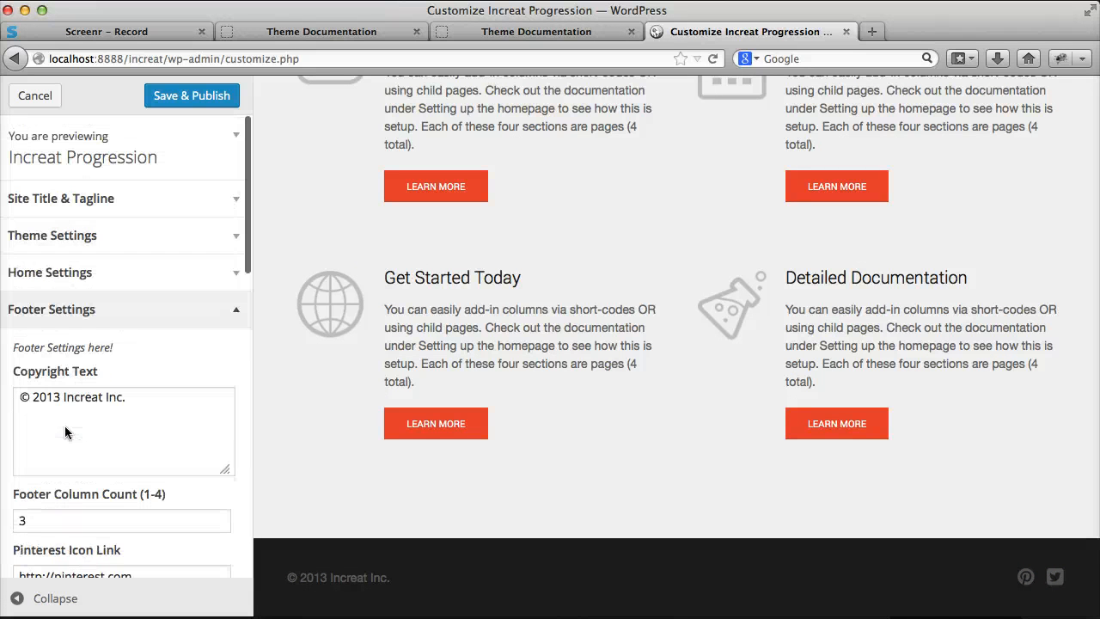
click(197, 310)
scroll(370, 283, up, 10)
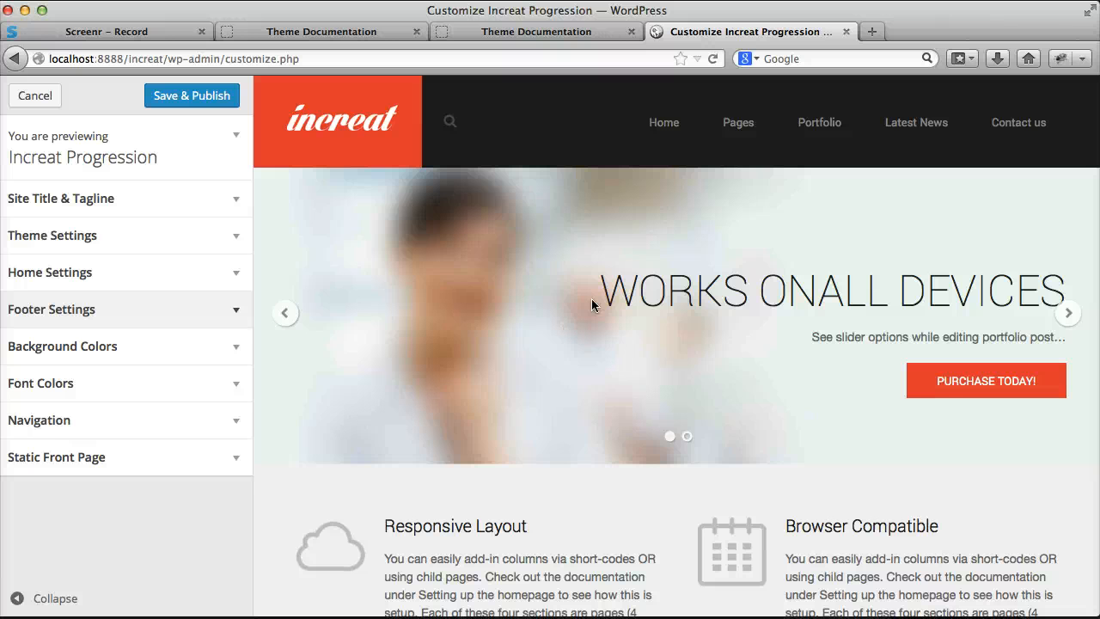
Expand Background Colors and review its color options against the header, body and footer in the home page preview
scroll(581, 296, down, 1)
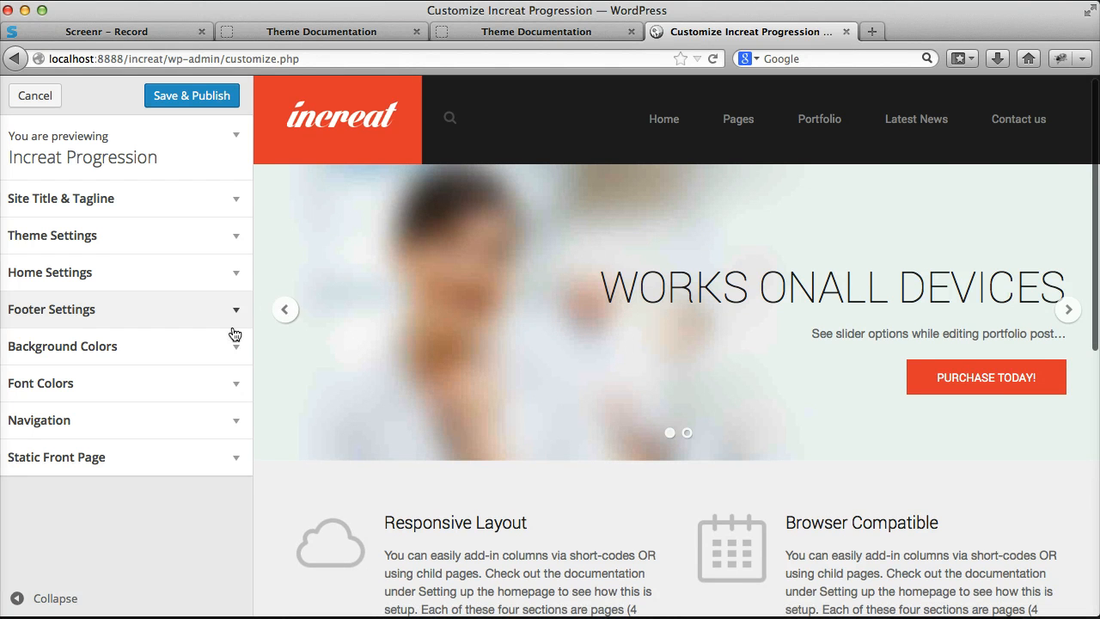
click(172, 346)
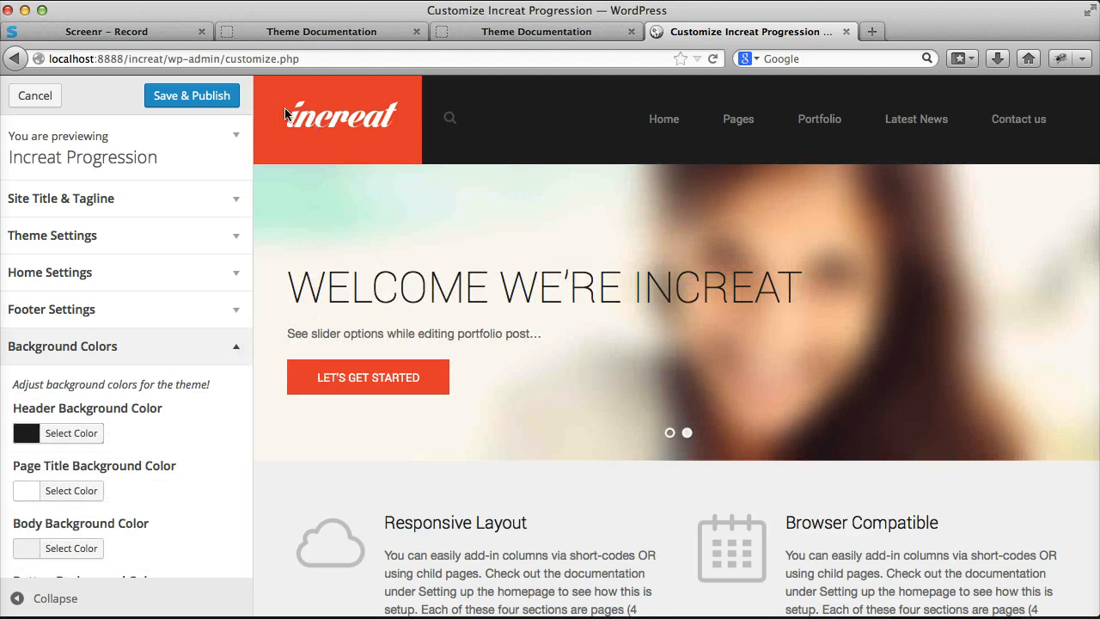
scroll(503, 414, down, 8)
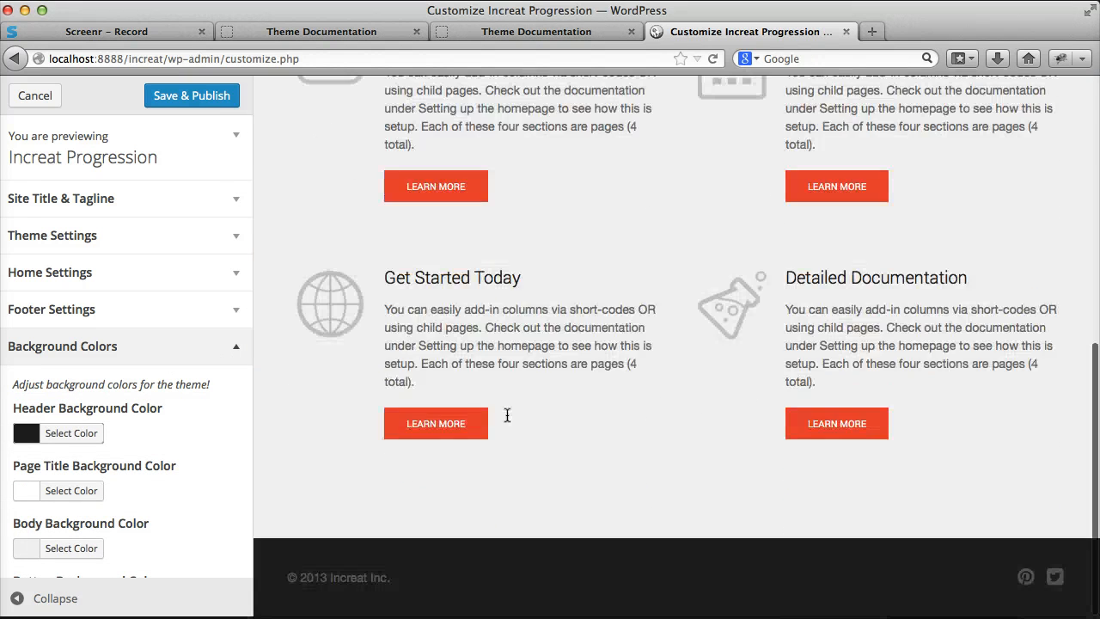
scroll(507, 408, up, 8)
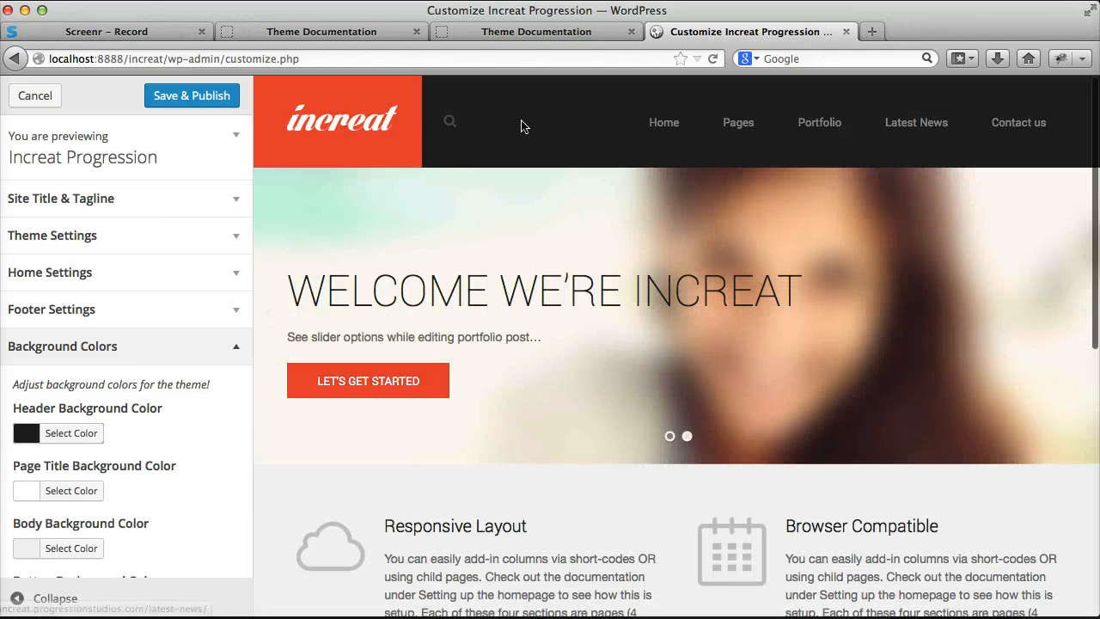
scroll(189, 423, down, 3)
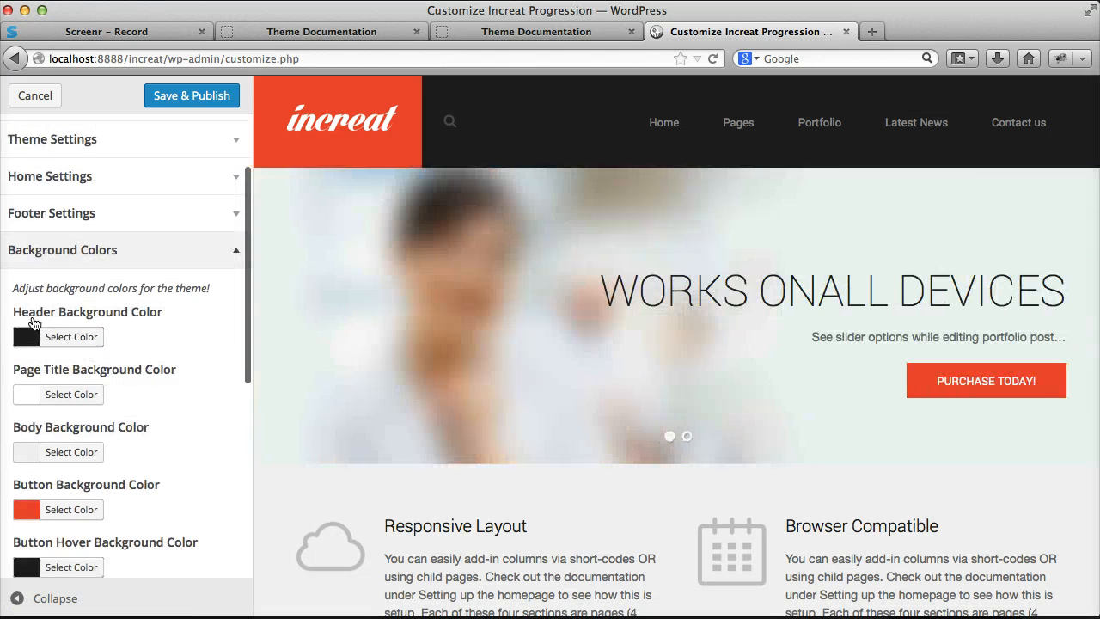
scroll(54, 455, down, 10)
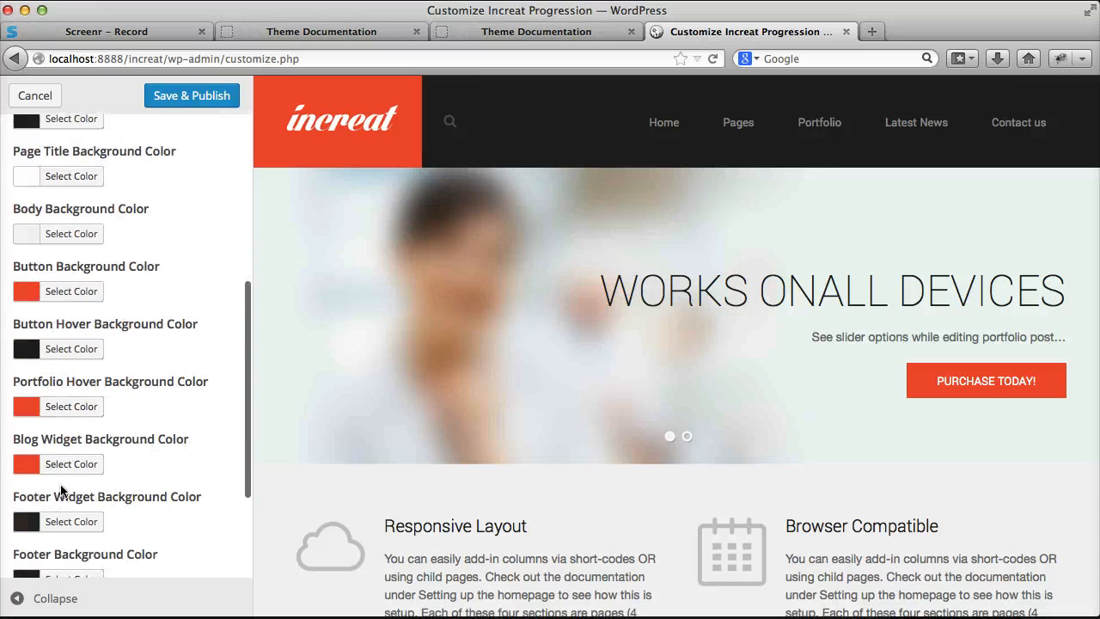
Try the blue swatch #1e73be as the Header Background Color, check it in the preview and restore the default color
scroll(61, 489, up, 9)
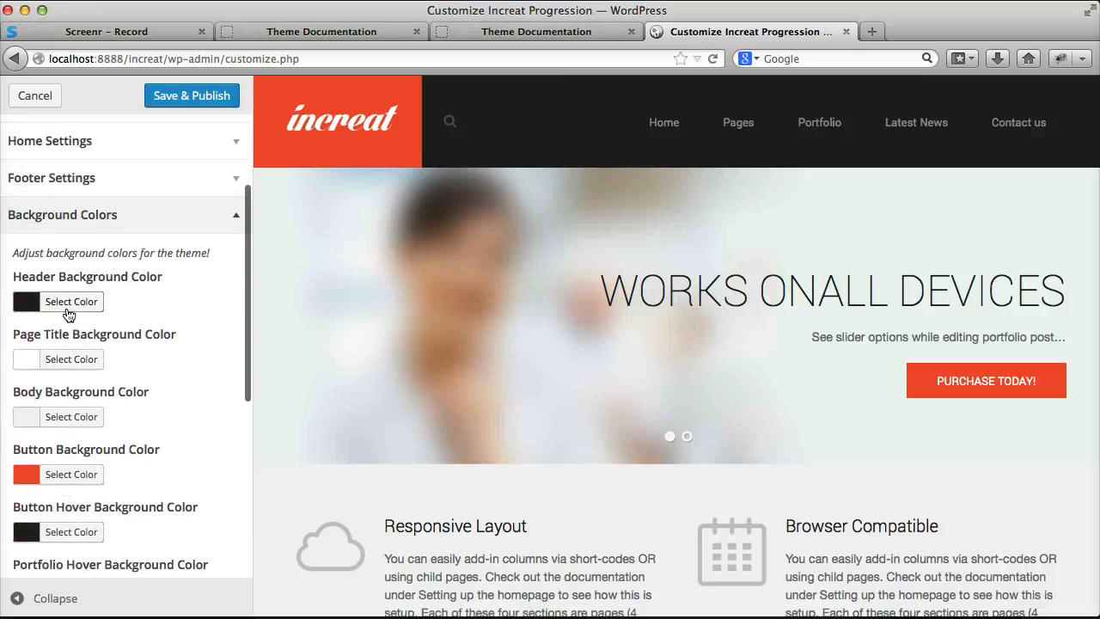
click(68, 310)
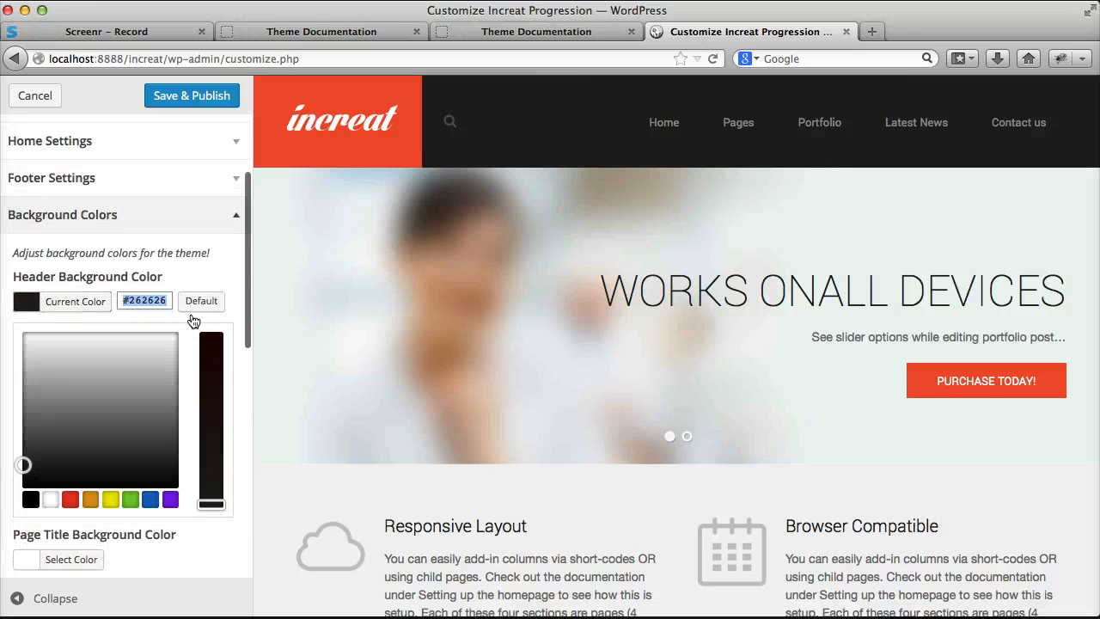
click(150, 498)
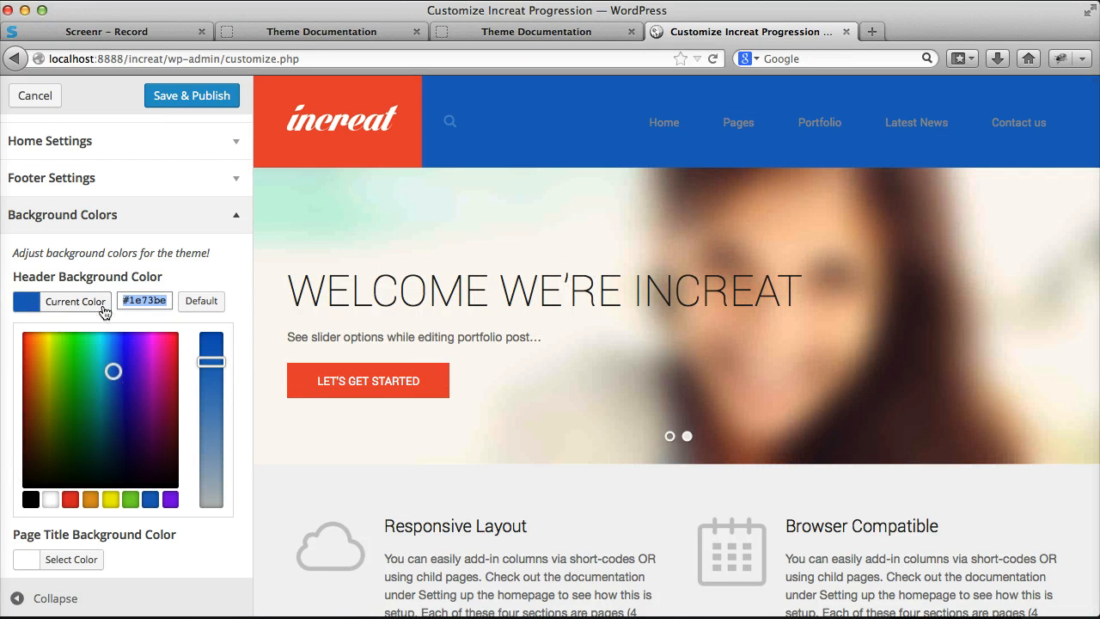
click(203, 303)
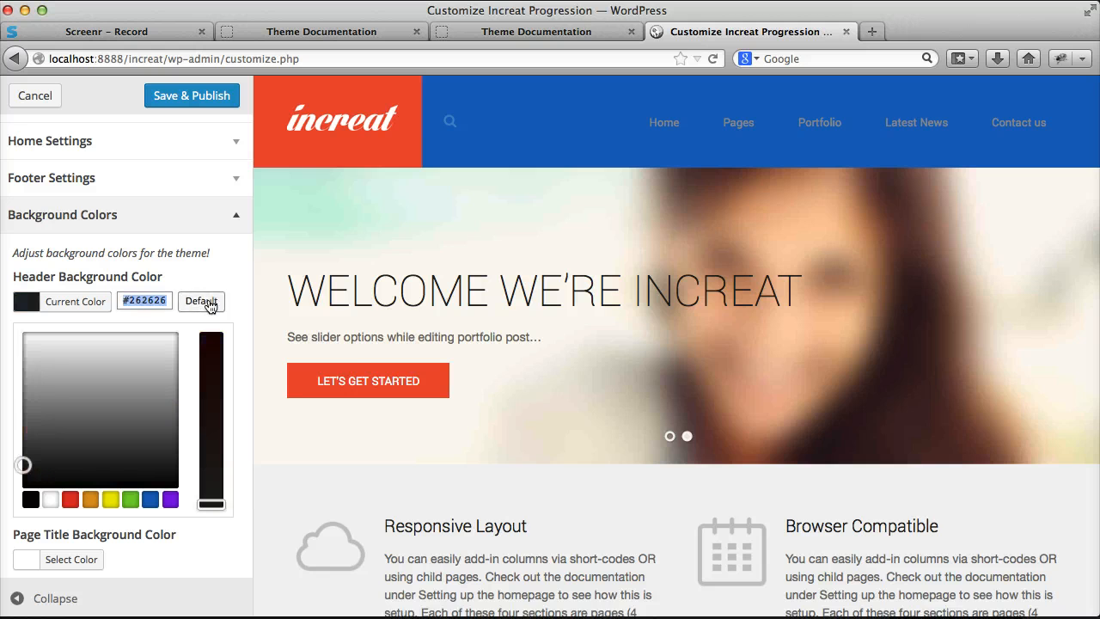
Set the Header Background Color to teal blue #1ba0b5 and close its color picker
click(130, 499)
click(150, 499)
drag(95, 389, 104, 378)
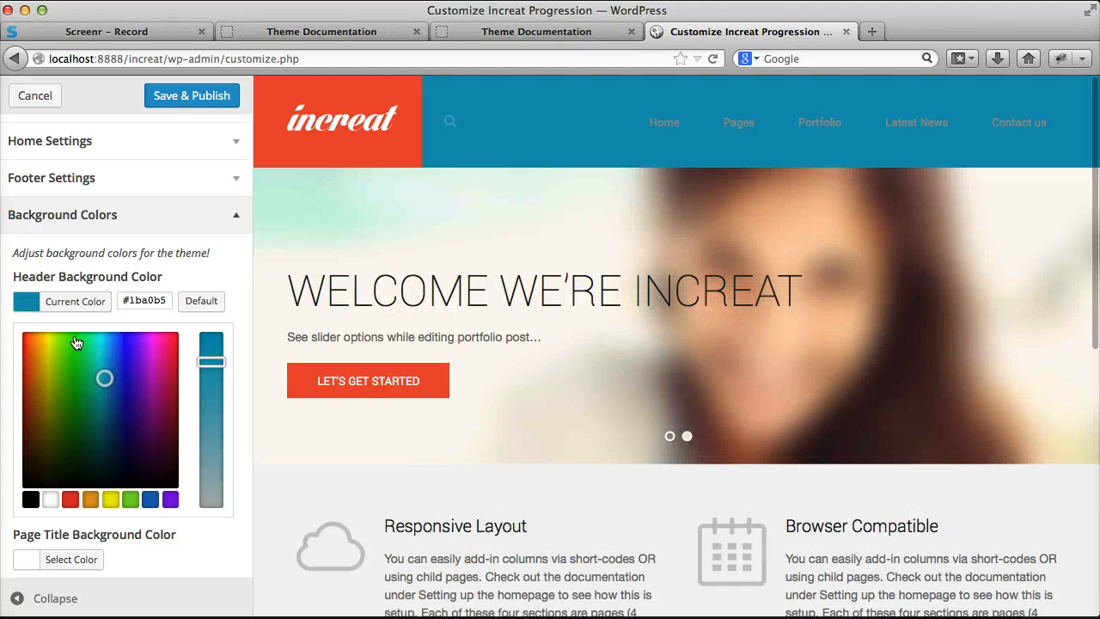
click(70, 305)
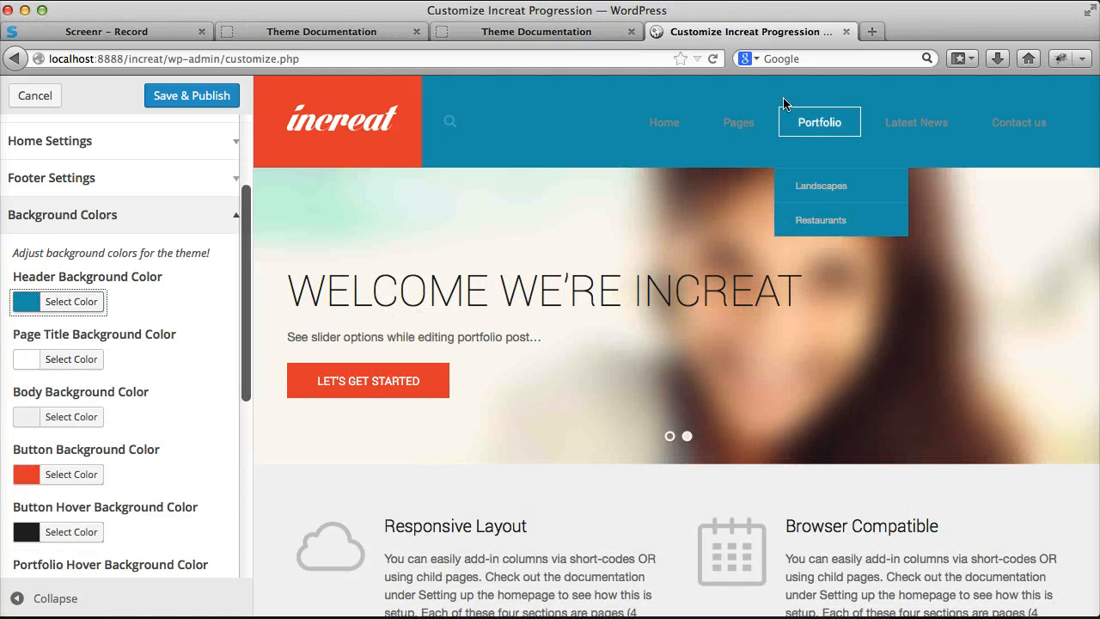
Show the Short Codes page in the preview and set the Page Title Background Color to green #81d742
click(737, 119)
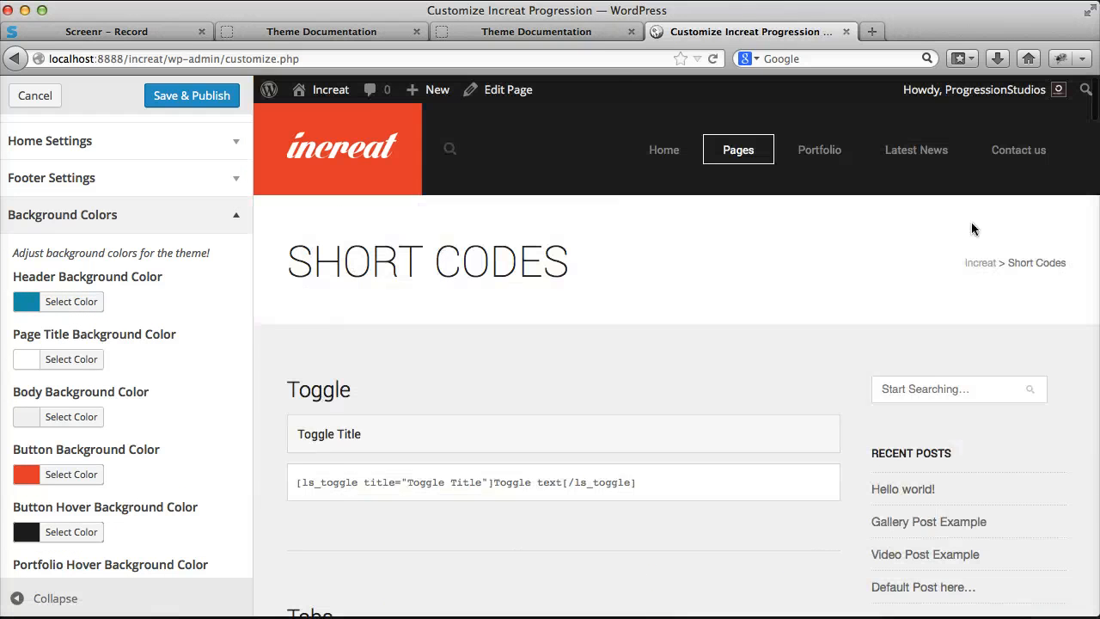
click(73, 361)
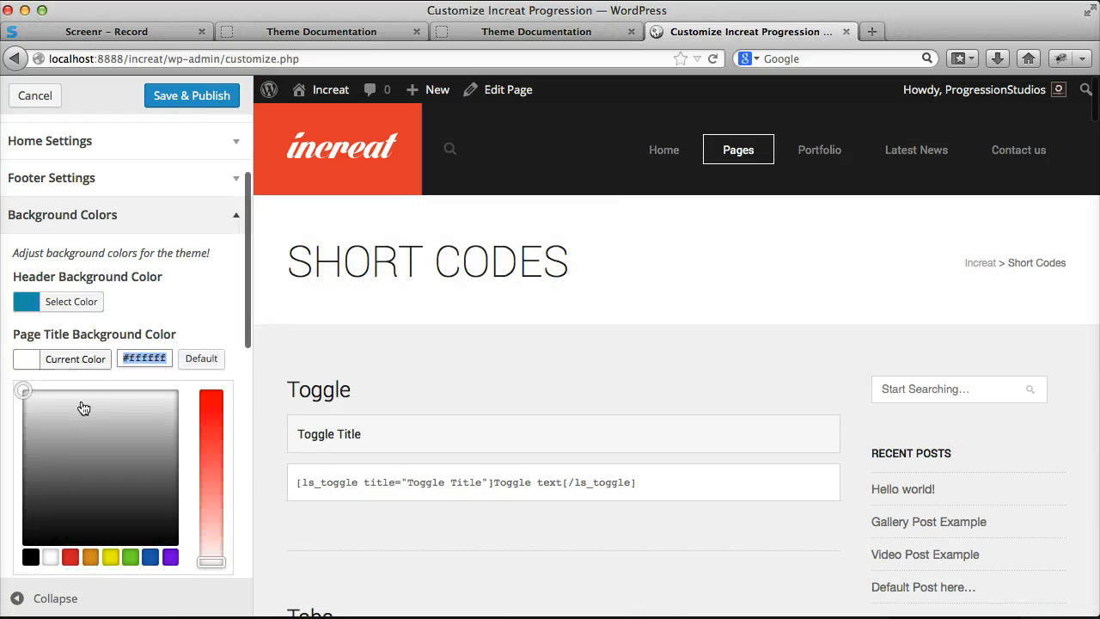
click(130, 557)
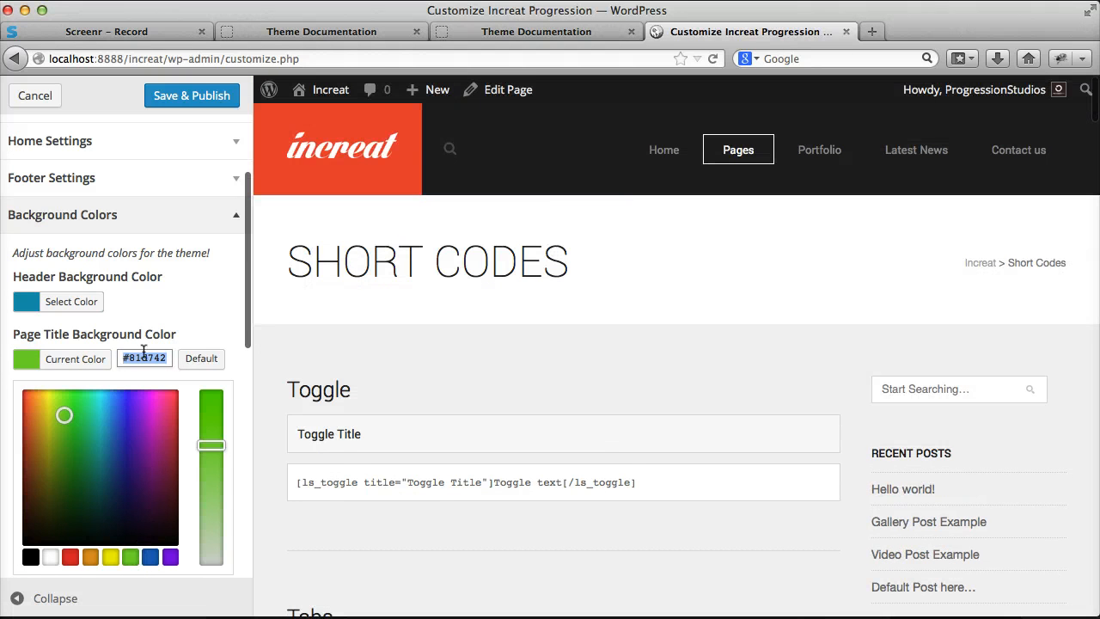
click(76, 364)
click(83, 363)
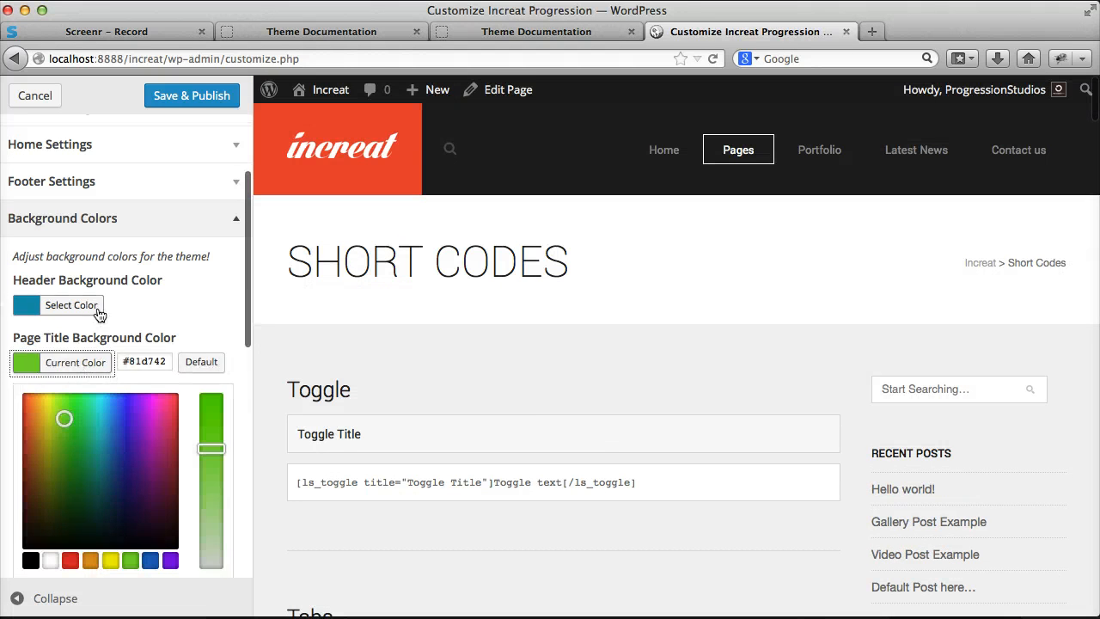
Cancel the customizer to discard the unsaved header and page title colors, and reopen it for the Increat theme
click(81, 363)
scroll(51, 128, up, 1)
click(35, 97)
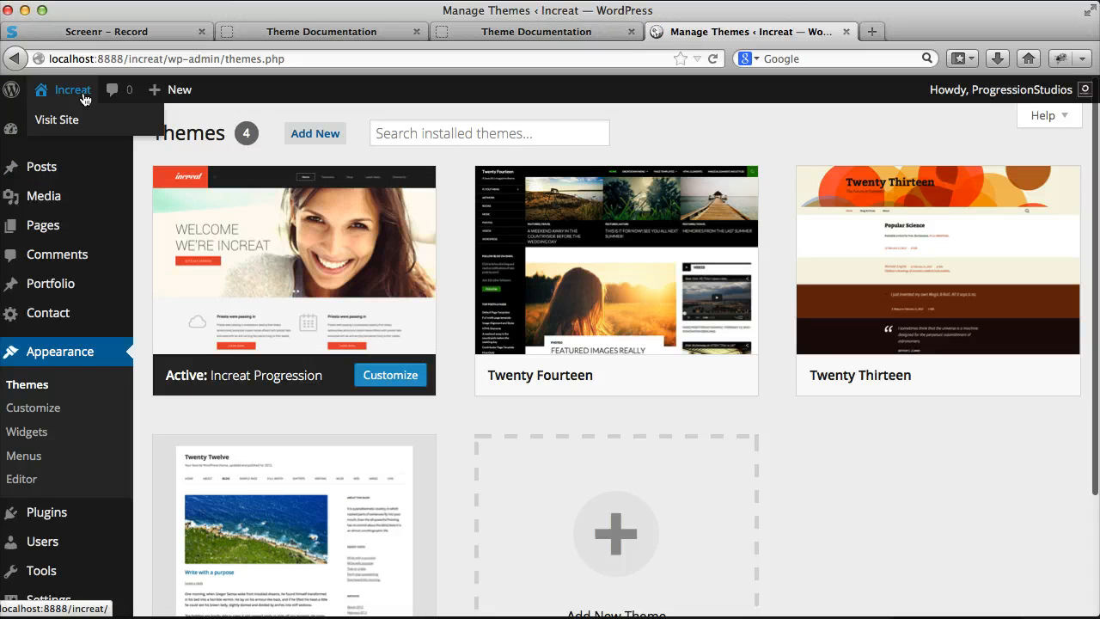
click(74, 410)
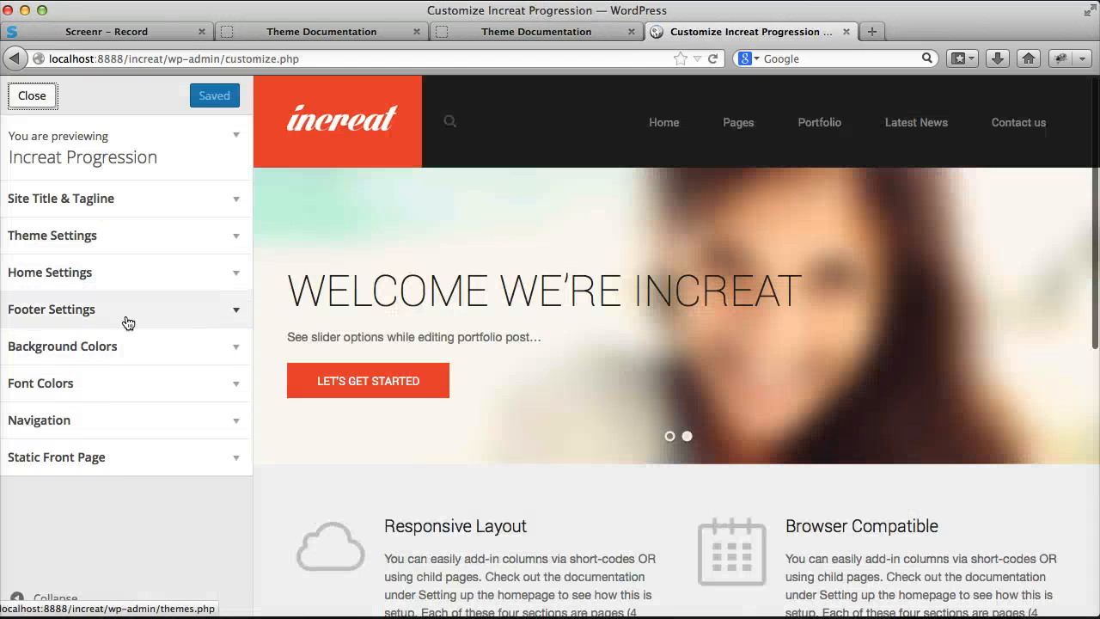
In Background Colors, set the Button Background Color to green #35cc80, check the slider button in the preview, and collapse the section
click(130, 350)
scroll(146, 362, down, 3)
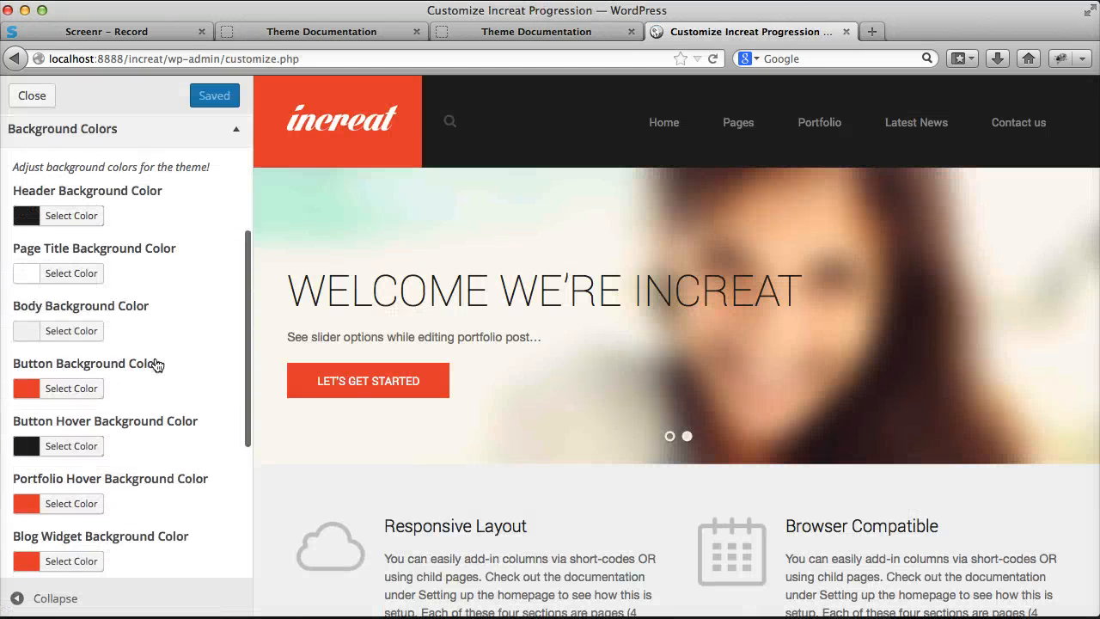
scroll(95, 404, down, 3)
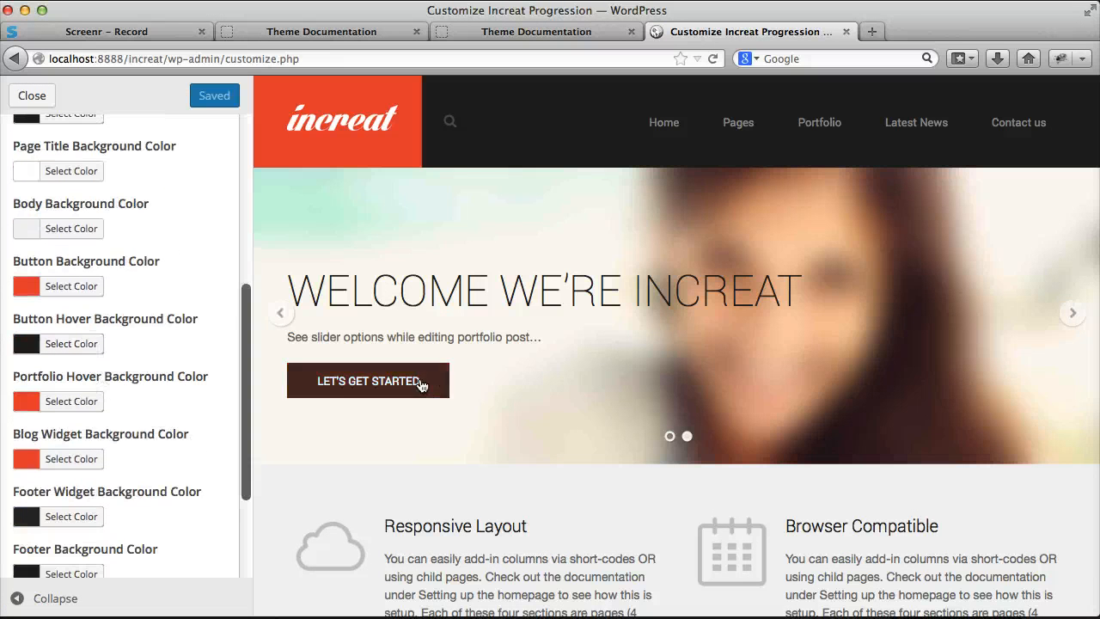
click(93, 290)
click(89, 354)
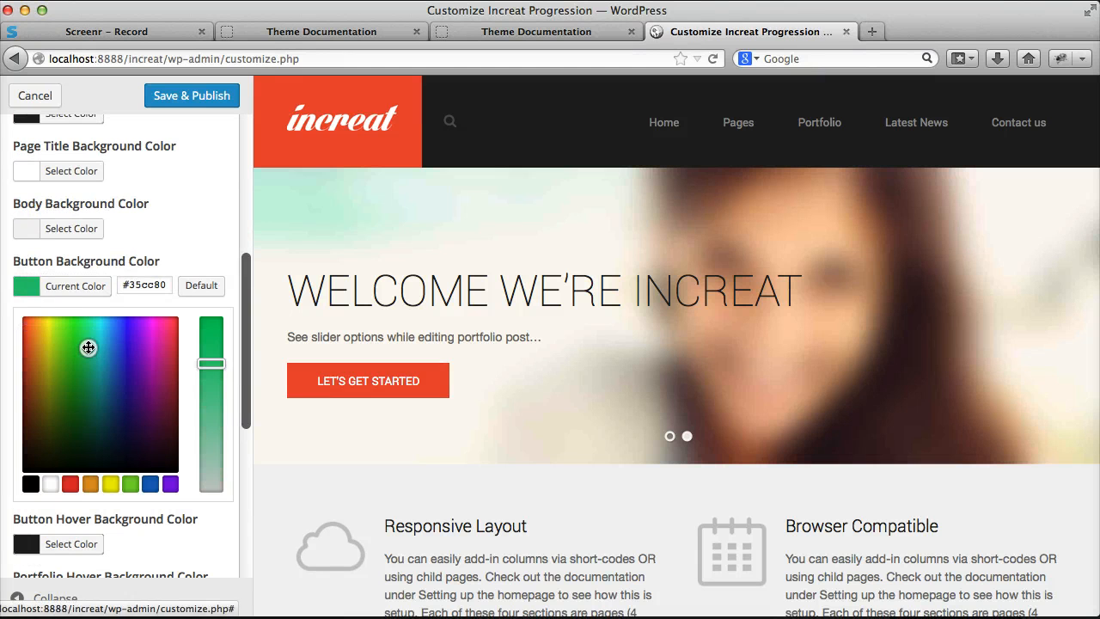
click(93, 286)
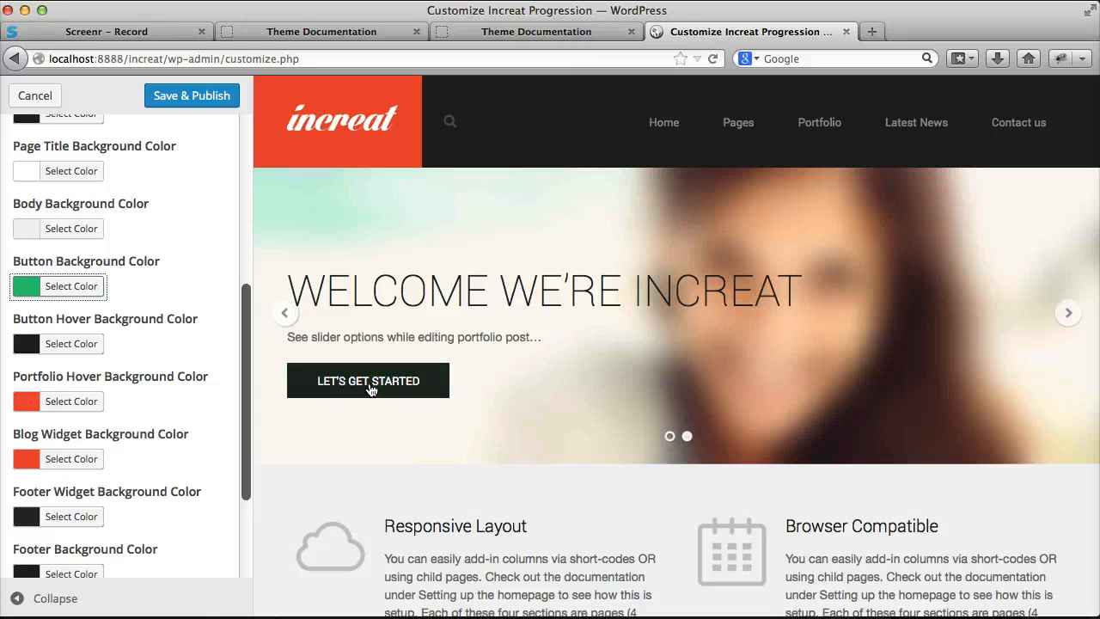
click(208, 105)
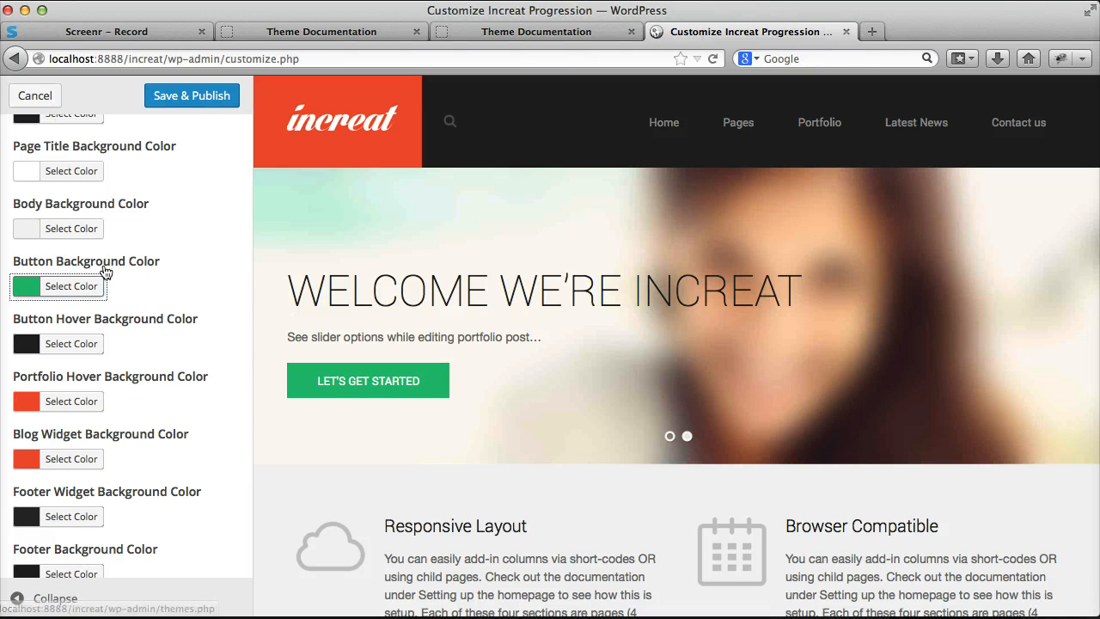
scroll(100, 296, up, 5)
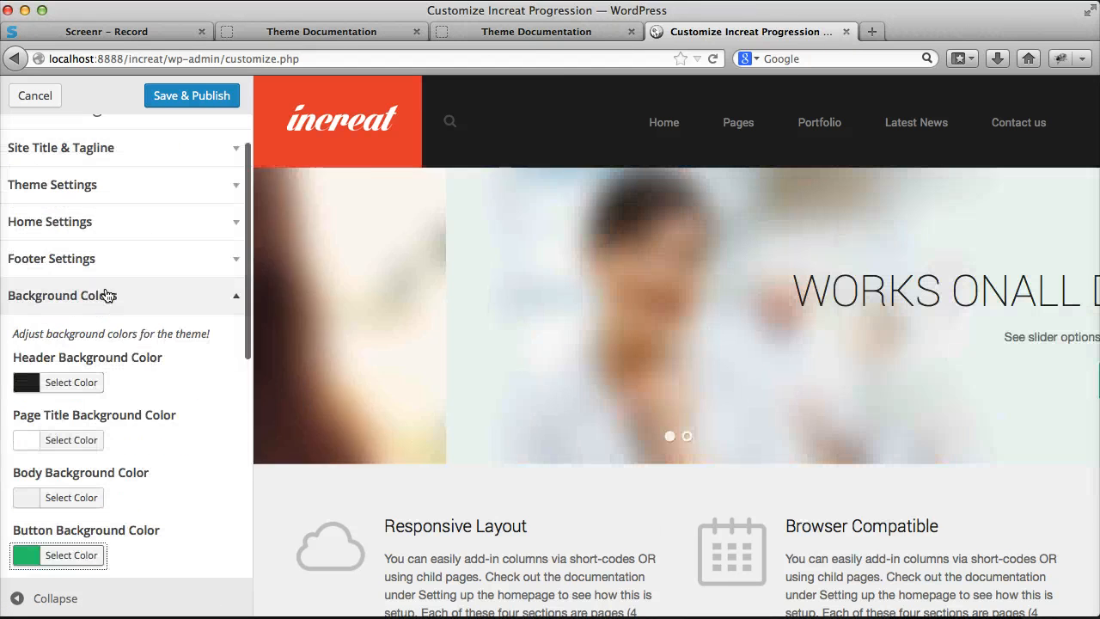
click(105, 295)
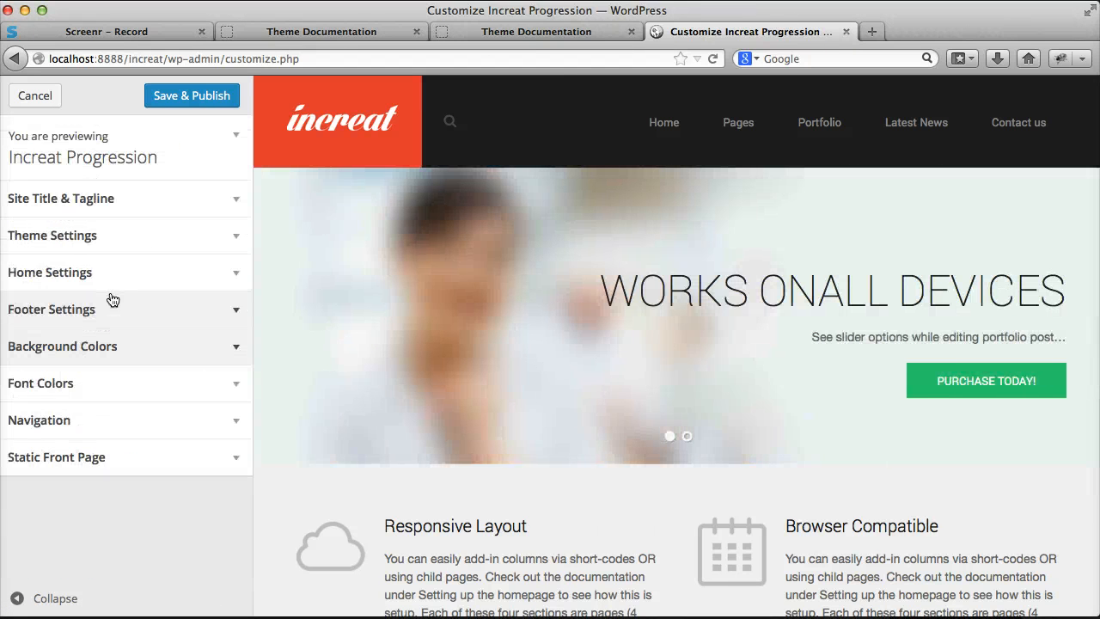
Expand Font Colors, review its body, link, navigation, heading and sidebar color options against the preview, and collapse the section
click(96, 388)
scroll(155, 384, down, 4)
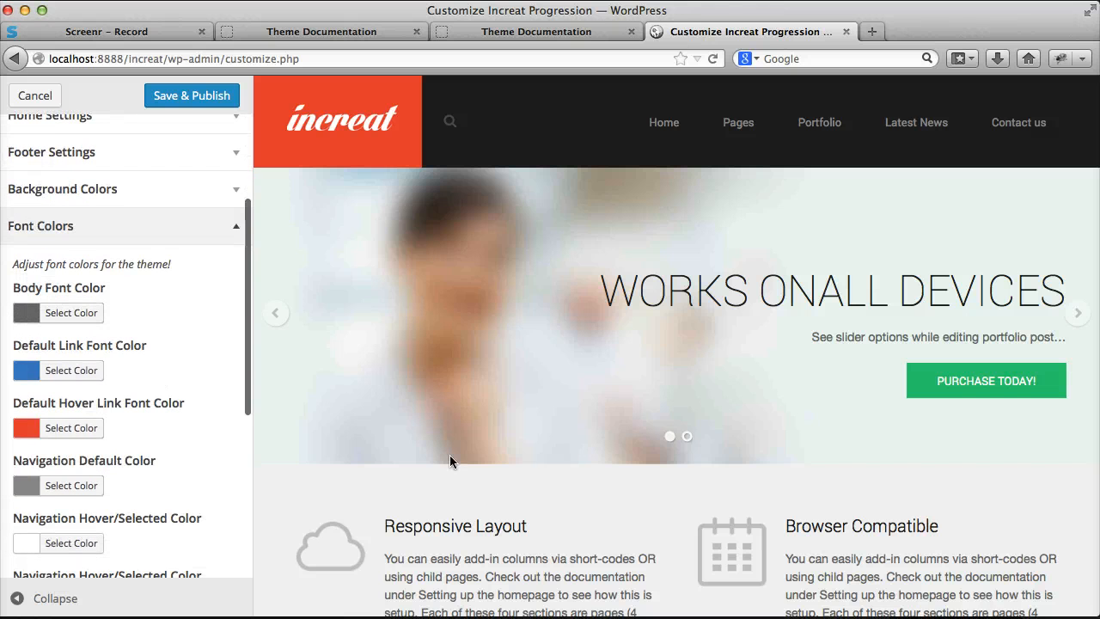
scroll(449, 455, down, 1)
scroll(153, 377, down, 2)
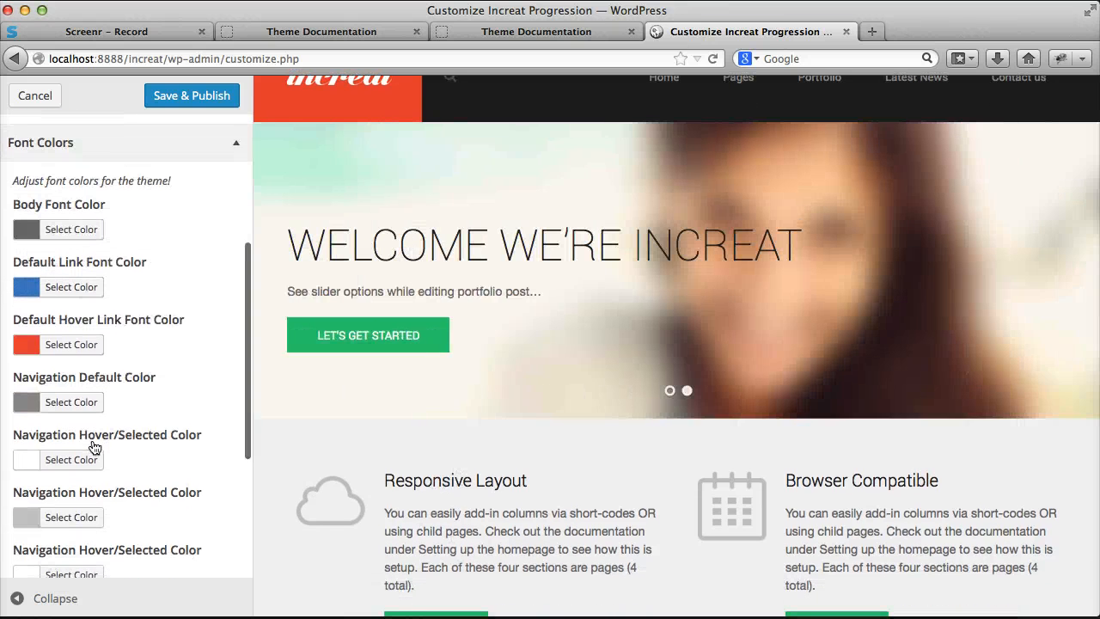
scroll(90, 430, down, 5)
scroll(712, 77, up, 1)
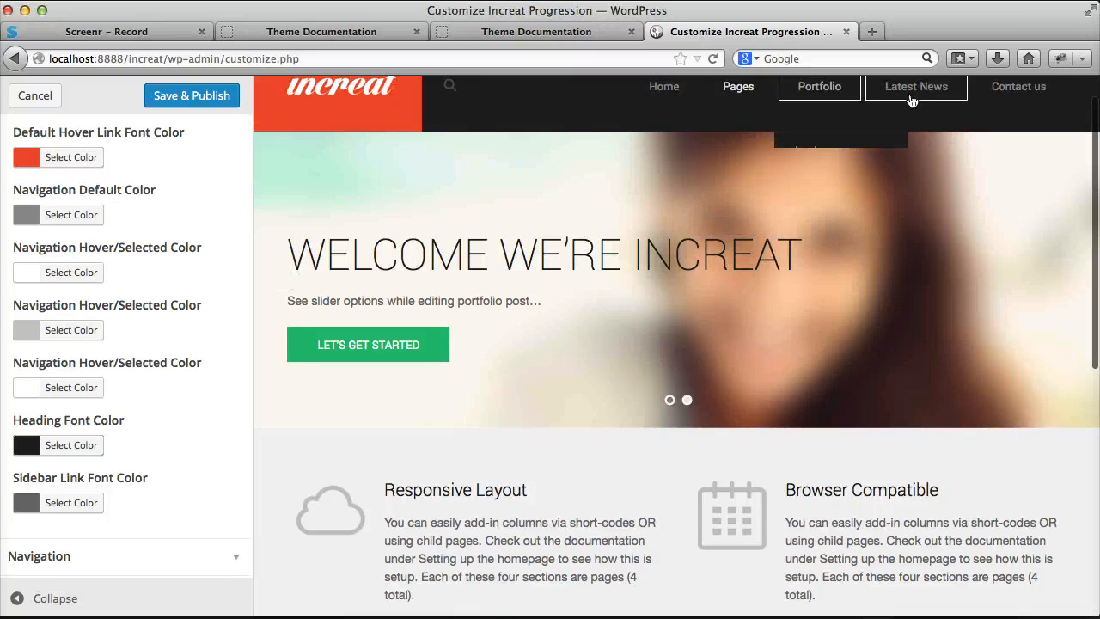
scroll(226, 287, down, 1)
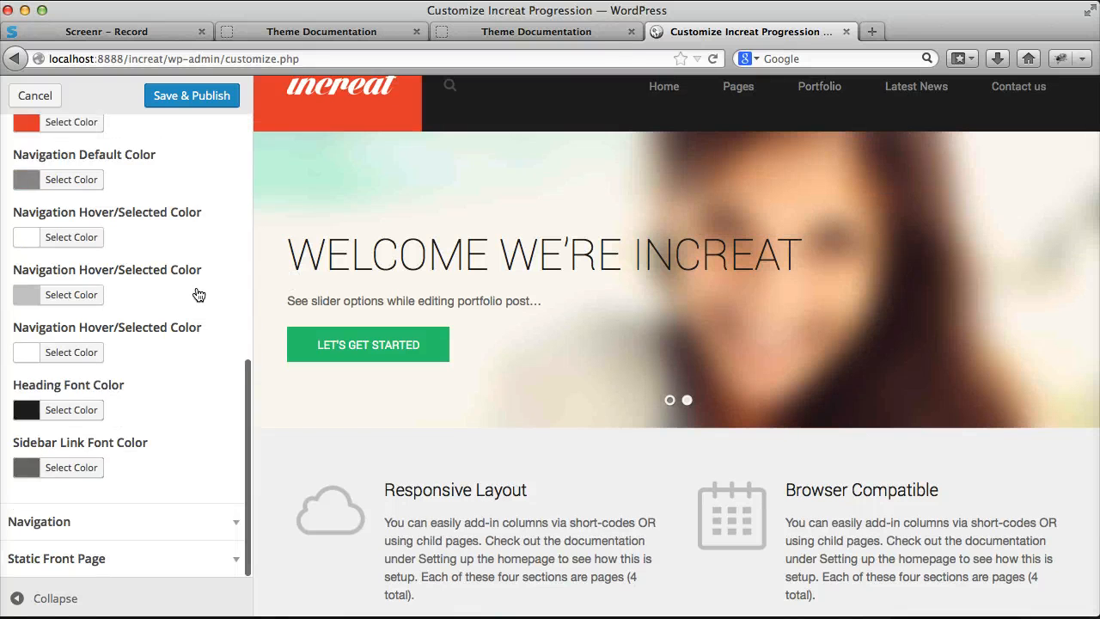
scroll(199, 295, up, 8)
click(176, 234)
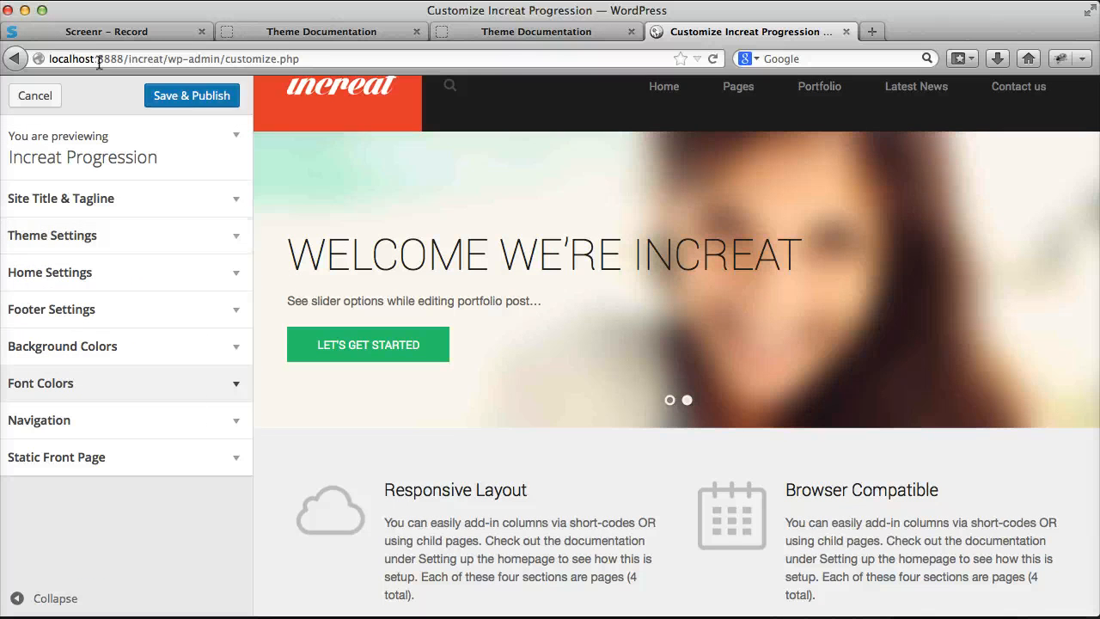